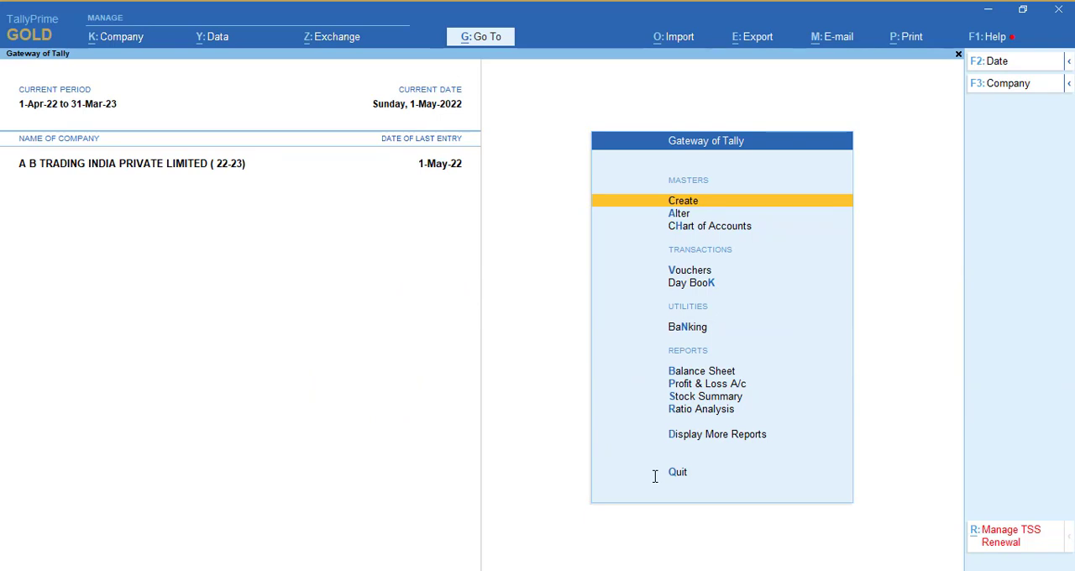
- Open the company's GST details from its features with Goods and Services Tax enabled, and choose Delhi as the state
key("F11")
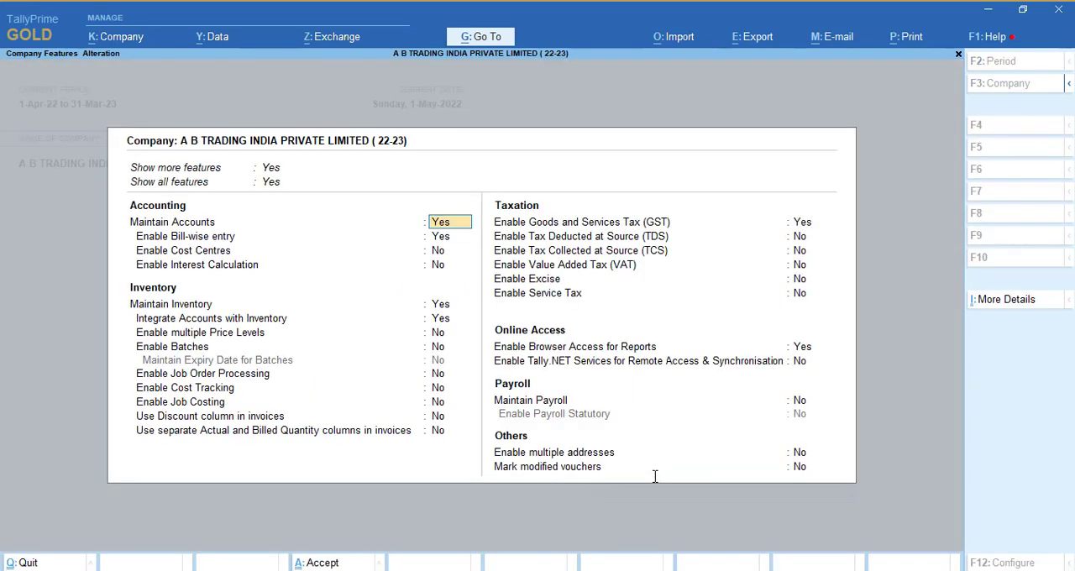
left_click(800, 223)
key("Return")
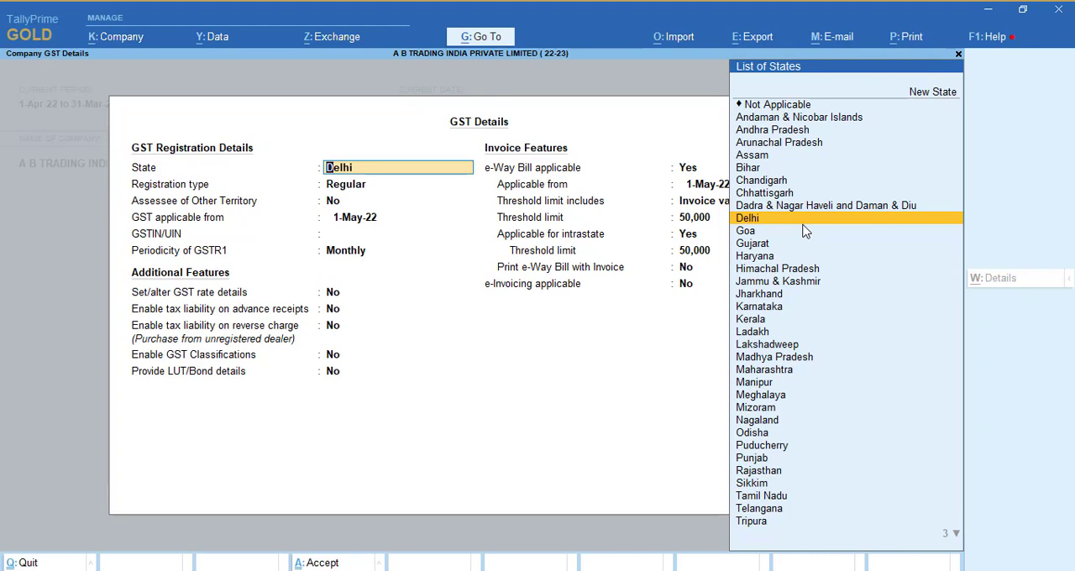
key("Down")
key("Down")
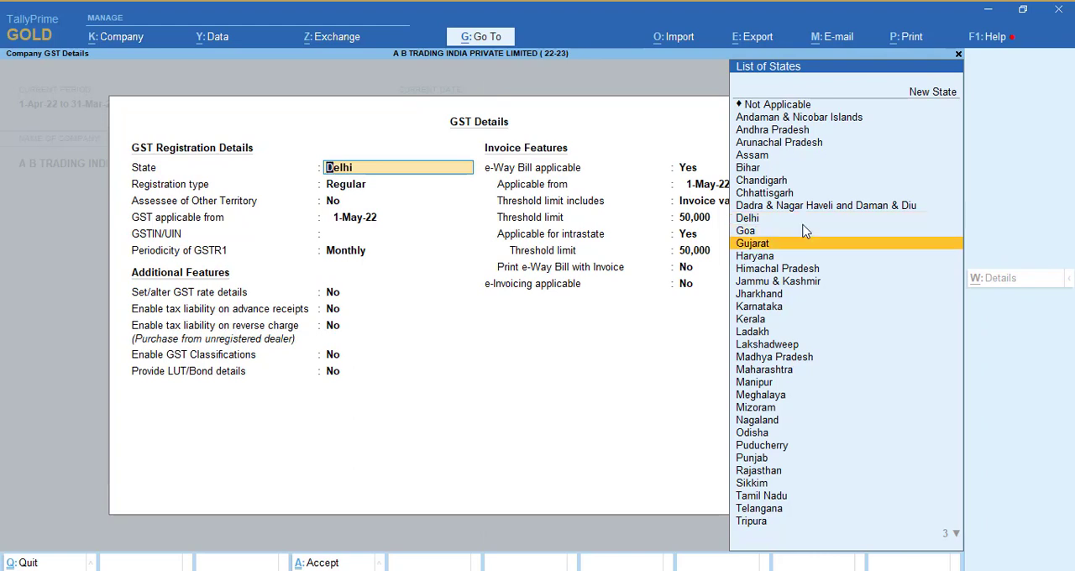
key("Up")
key("Up")
key("Return")
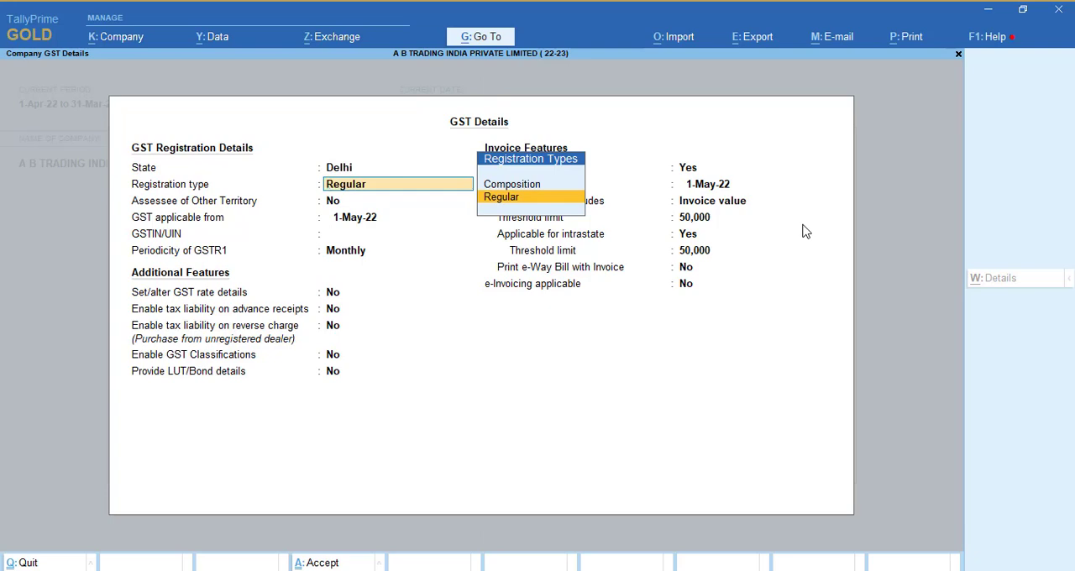
- Check the registration type in the Demo GST Word document, choose Regular in TallyPrime and keep Assessee of Other Territory at No
key("alt+Tab")
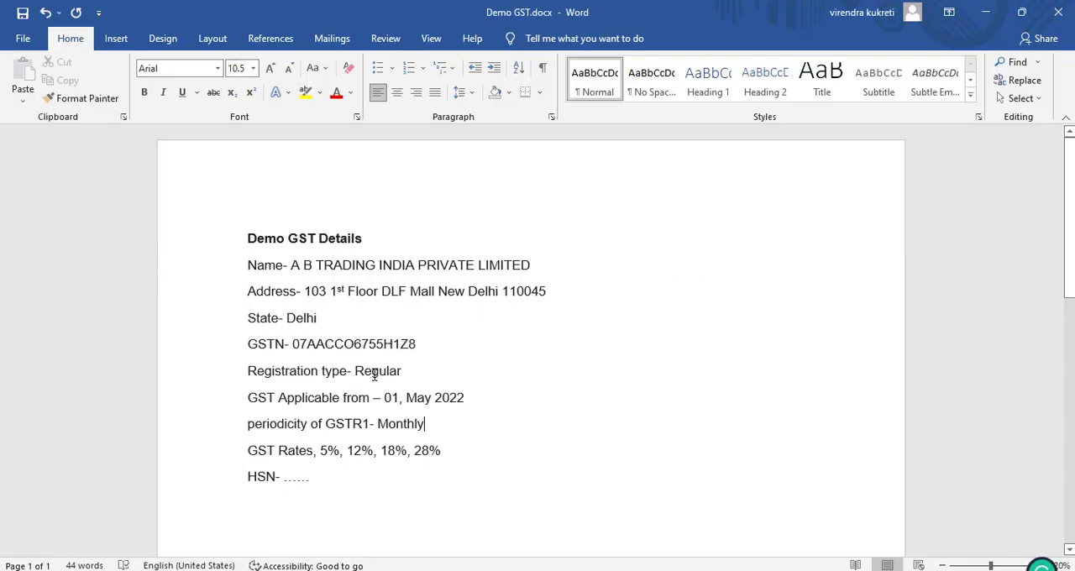
key("alt+Tab")
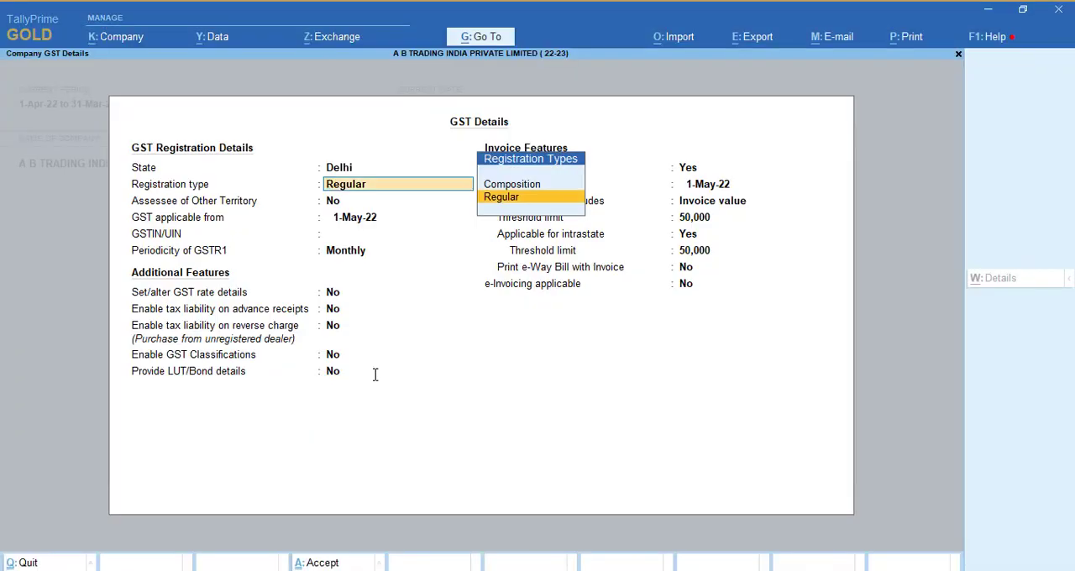
key("Return")
key("BackSpace")
key("Up")
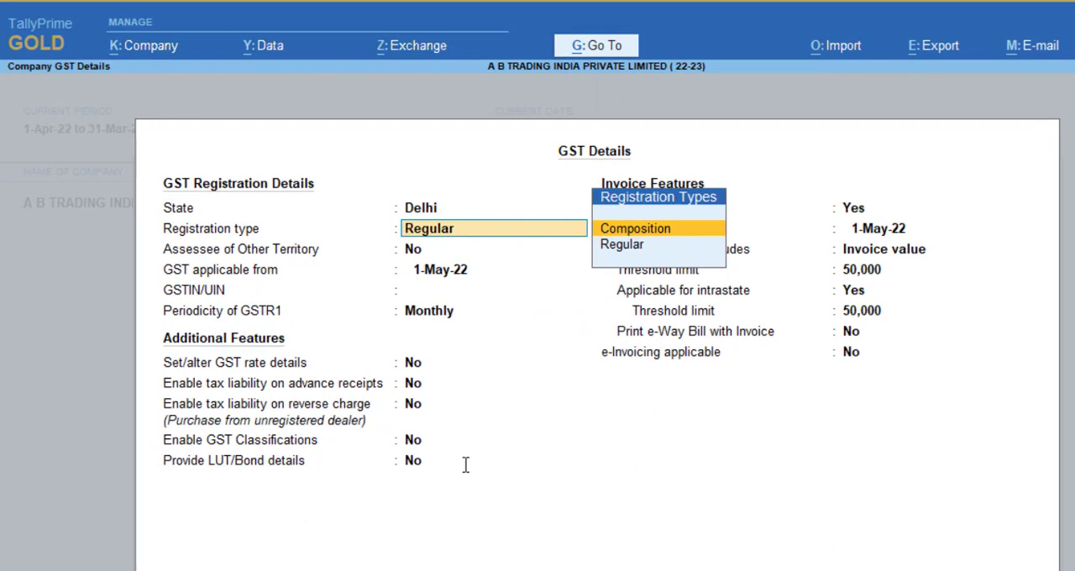
key("Down")
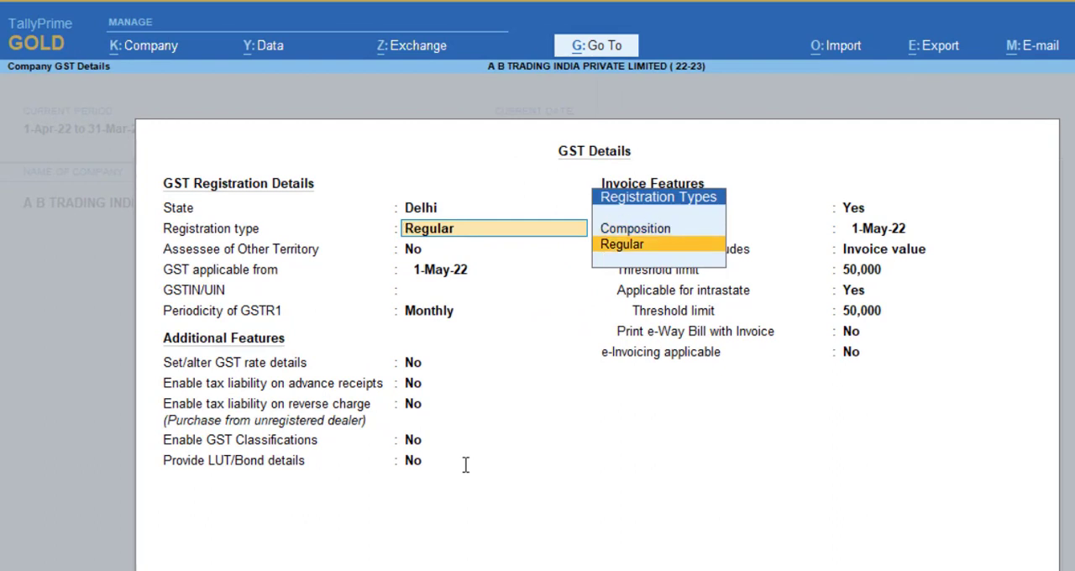
key("Return")
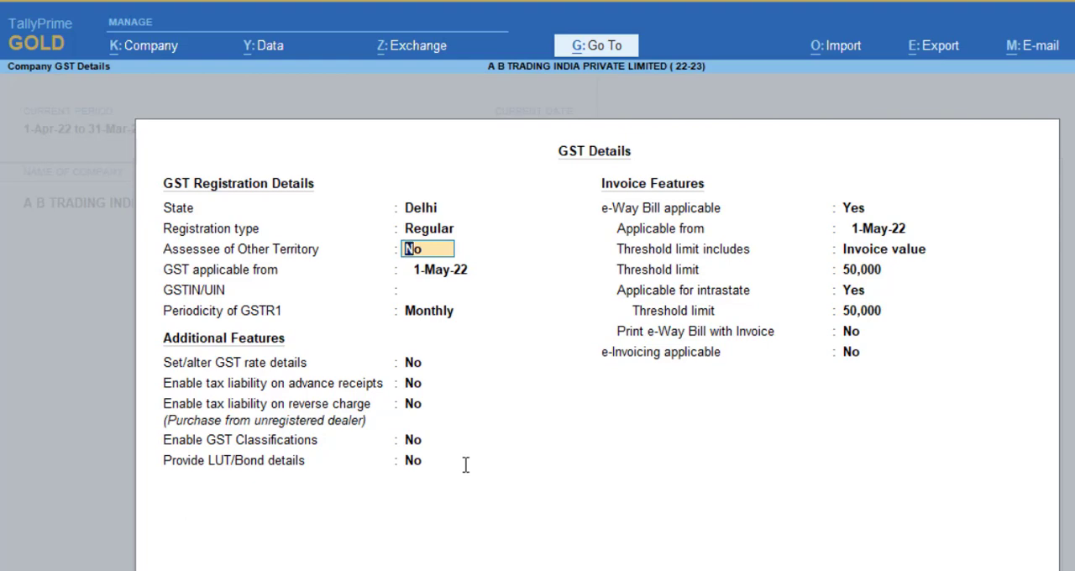
key("Return")
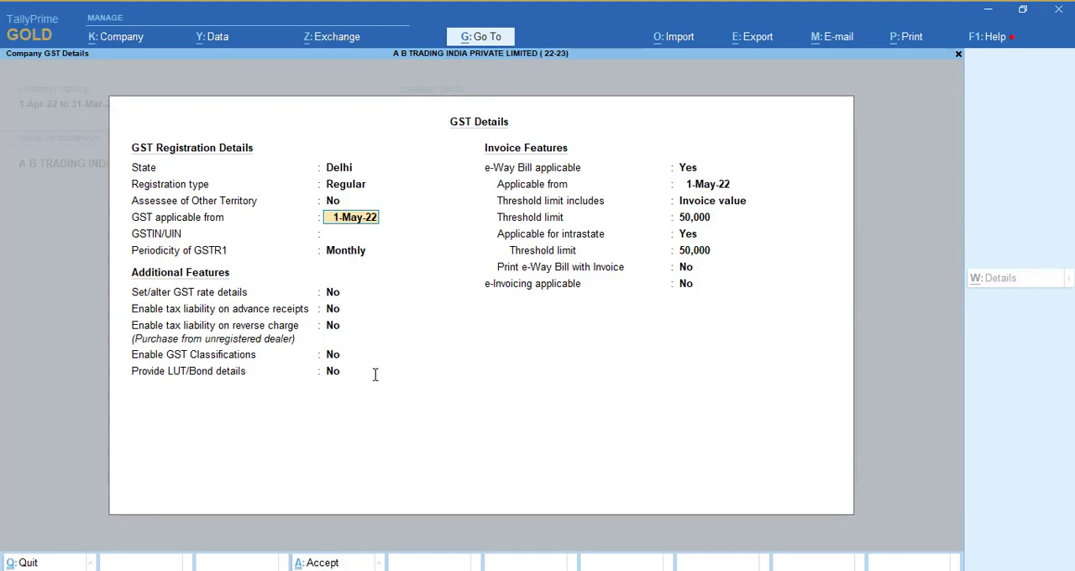
- Check the GST applicability date in the Demo GST Word document and set GST applicable from to 1-May-22 in TallyPrime
key("alt+Tab")
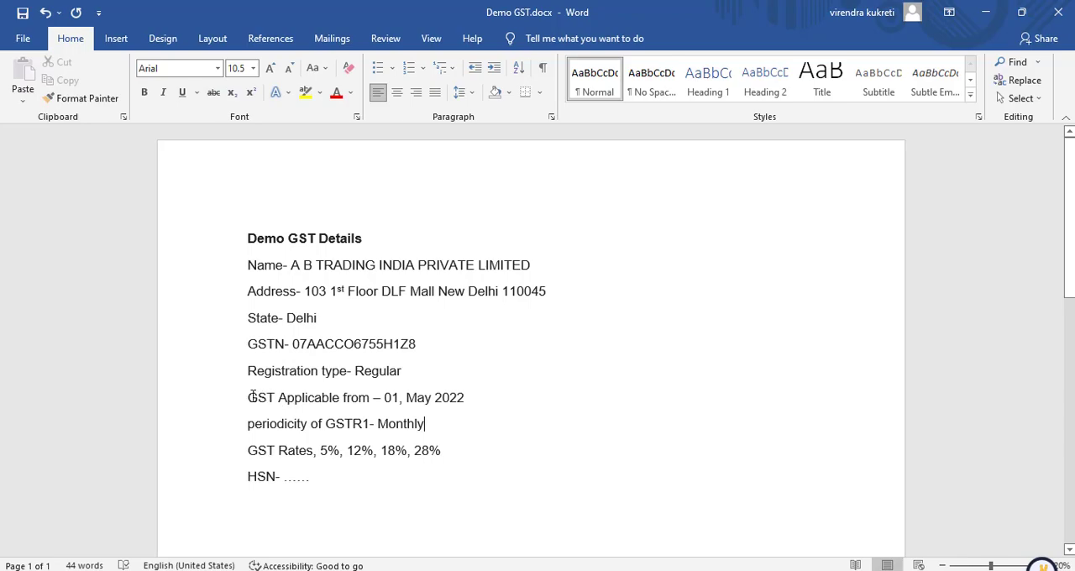
left_click_drag(249, 397, 465, 399)
key("alt+Tab")
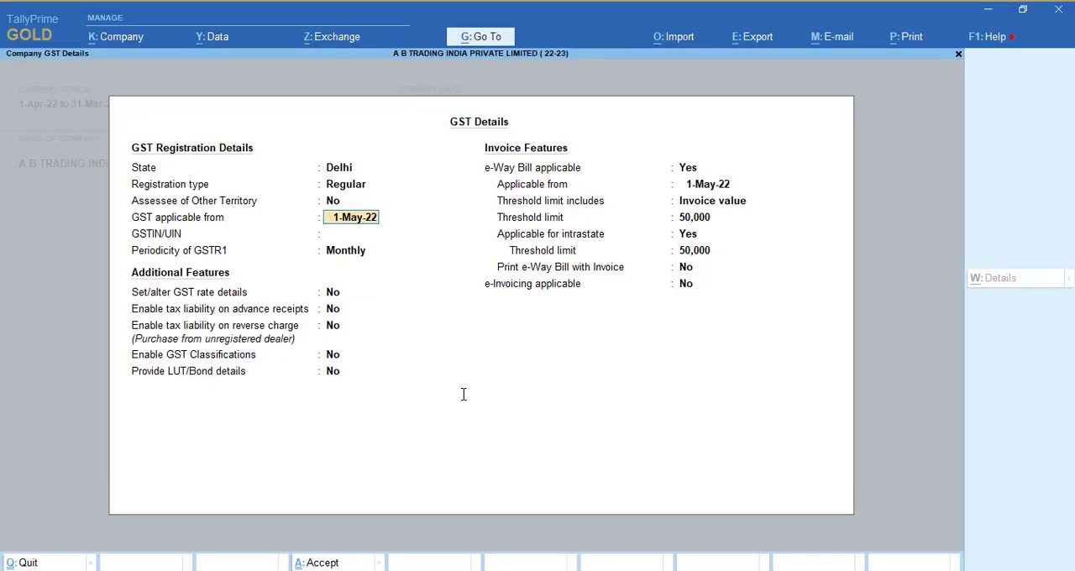
type("1may22")
key("Return")
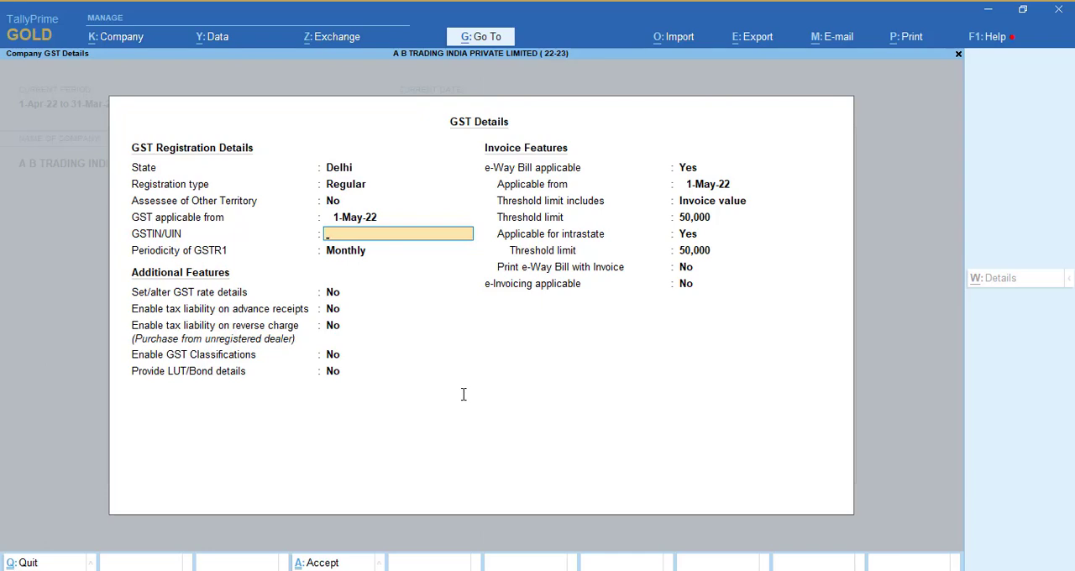
- Copy the GST number from the Demo GST Word document into the company's GSTIN/UIN field in TallyPrime
key("alt+Tab")
double_click(323, 344)
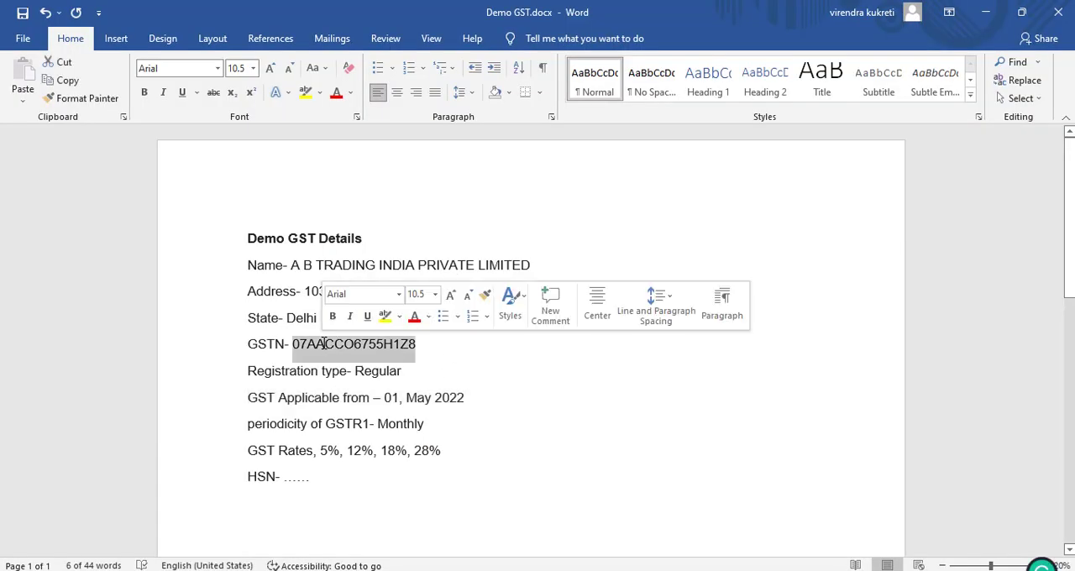
key("ctrl+c")
key("alt+Tab")
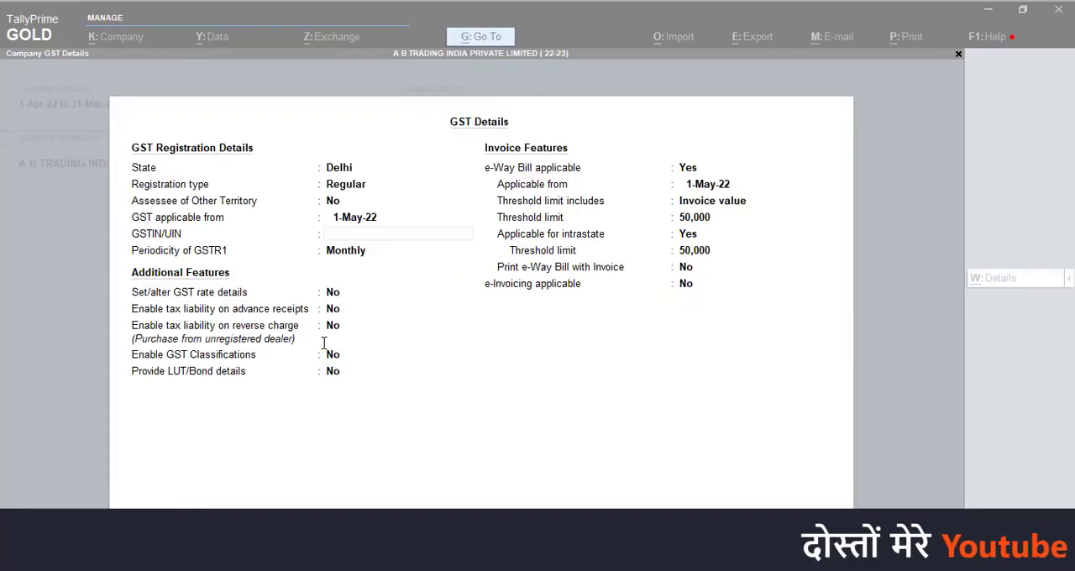
key("ctrl+alt+v")
key("Return")
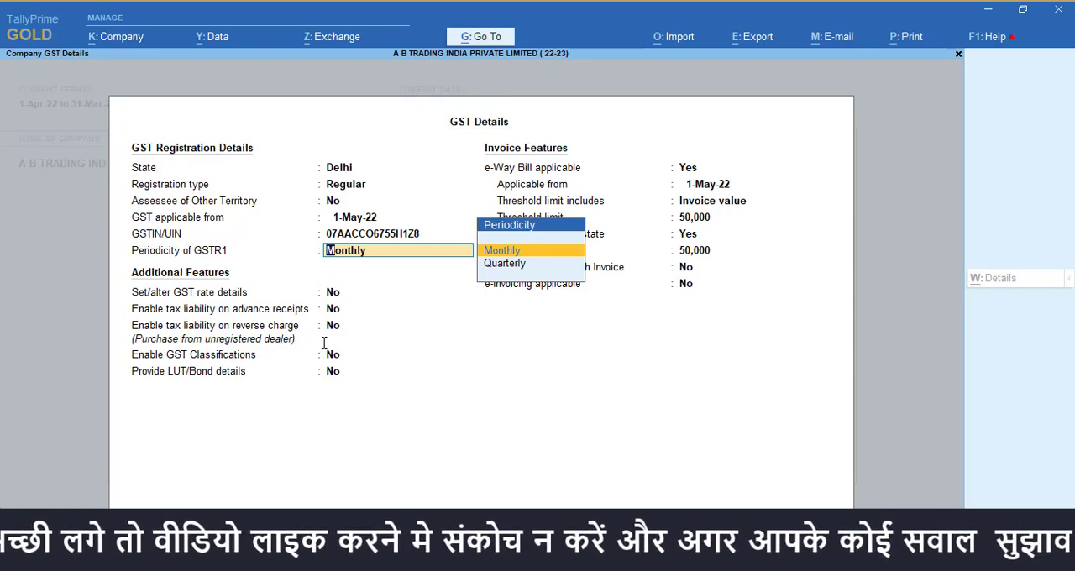
- Check the GSTR1 periodicity in the Demo GST Word document and choose Monthly in TallyPrime
key("alt+Tab")
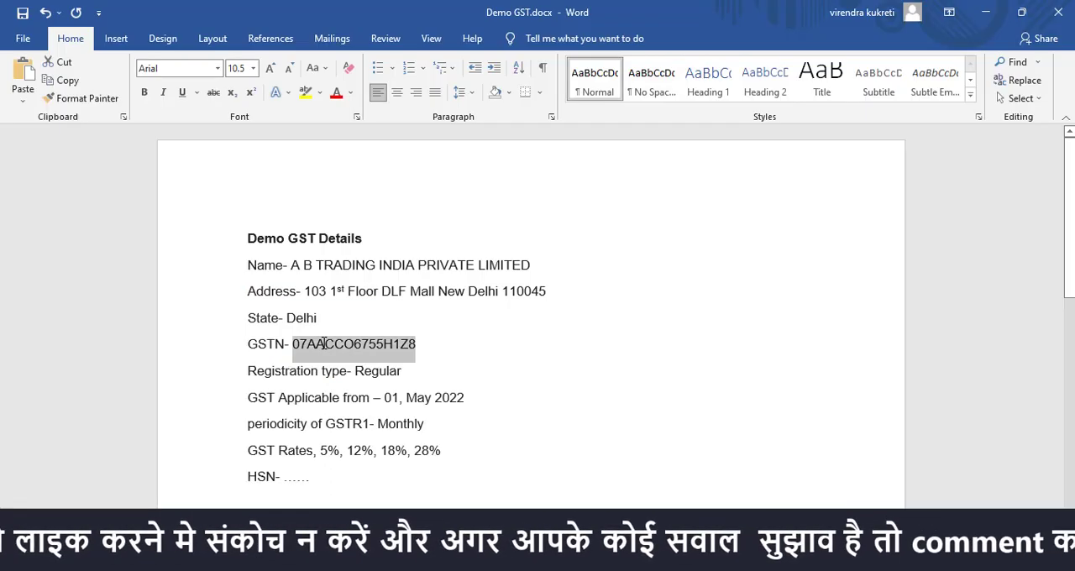
key("alt+Tab")
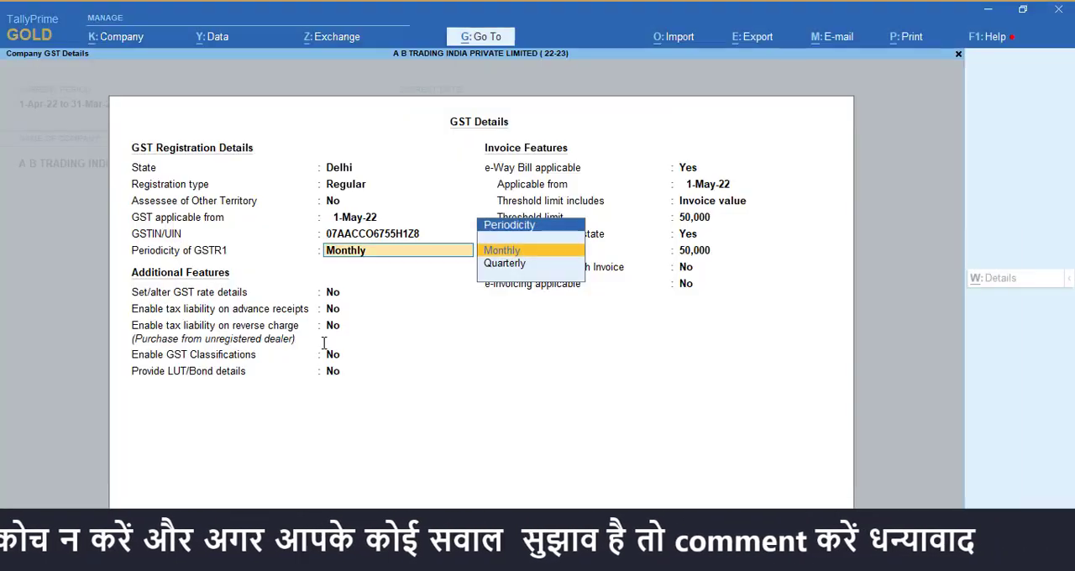
key("Return")
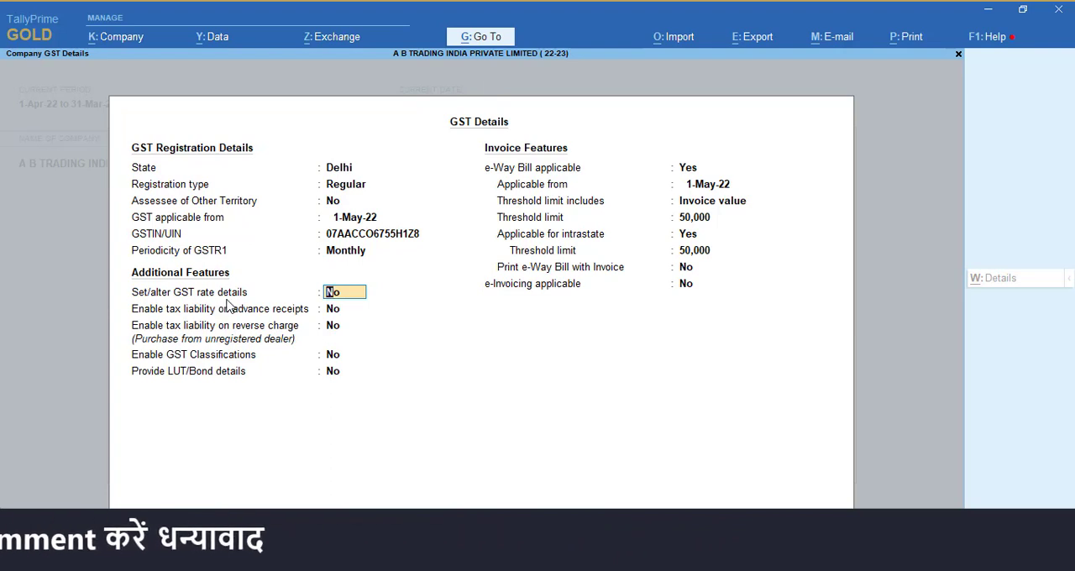
- Configure the GST rate details to include HSN/SAC, reverse charge, ineligible input credit, valuation type and all tax types, and set Set/alter GST rate details to No
type("y")
key("Return")
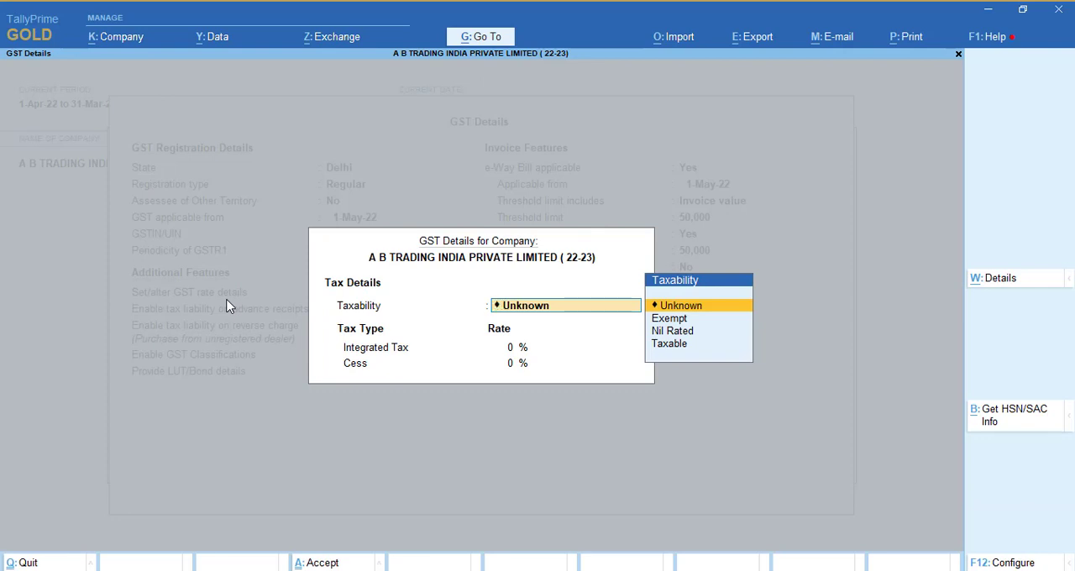
key("F12")
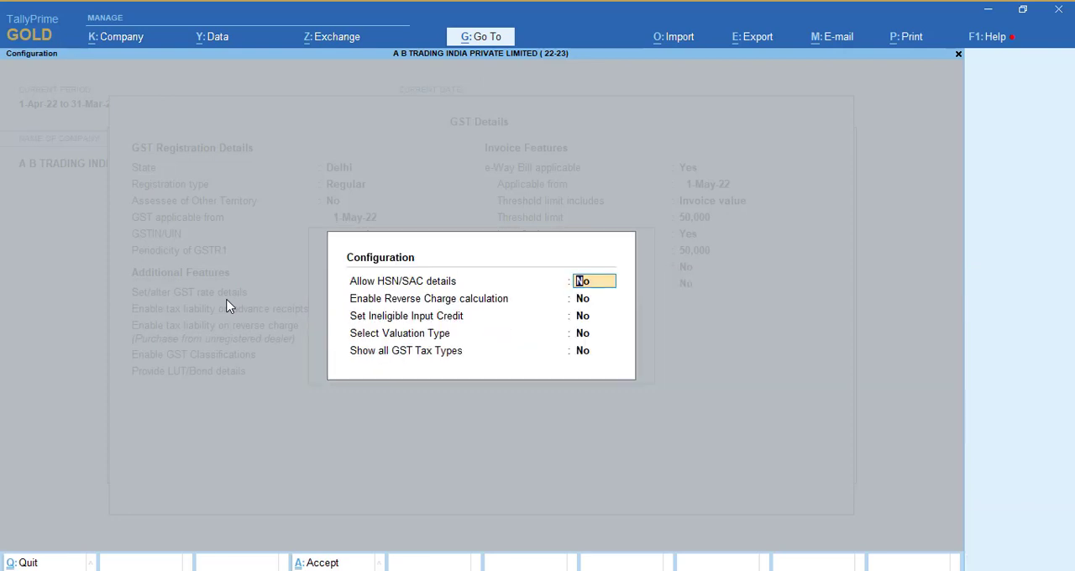
type("y")
key("Return")
type("y")
key("Return")
type("y")
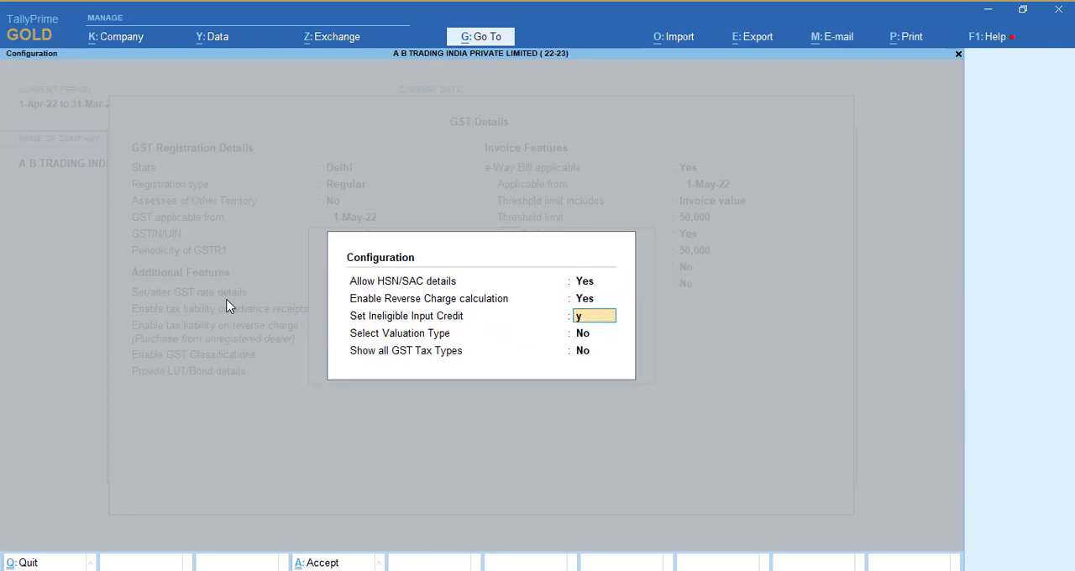
key("Return")
type("y")
key("Return")
type("n")
key("Return")
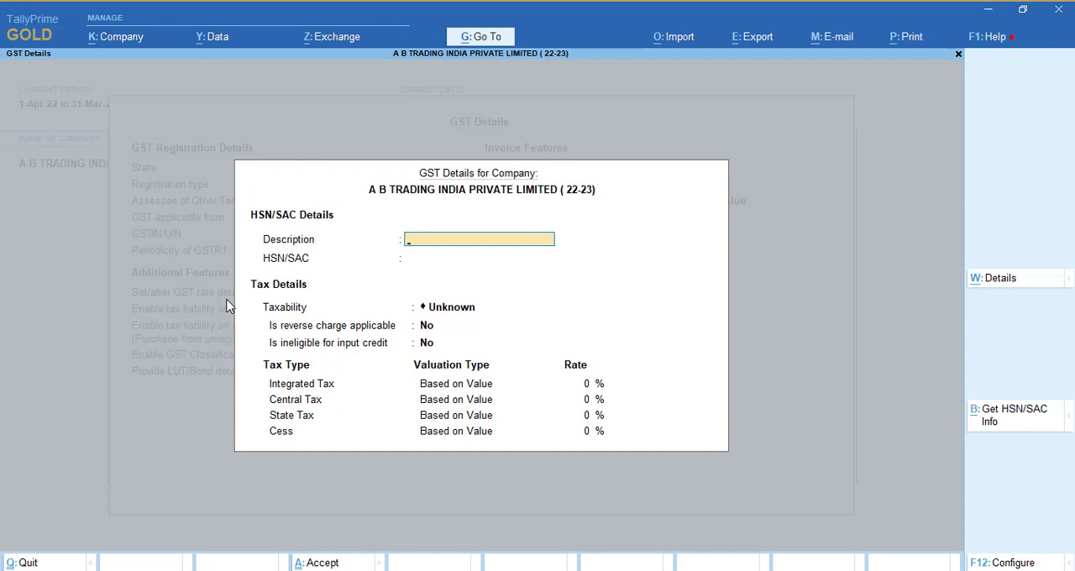
key("ctrl+a")
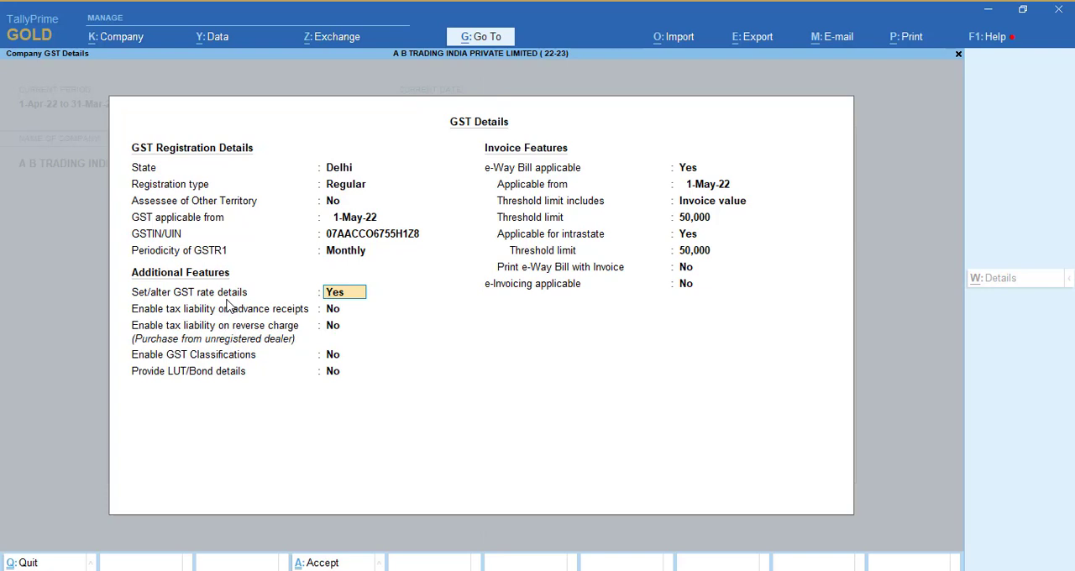
type("n")
key("Return")
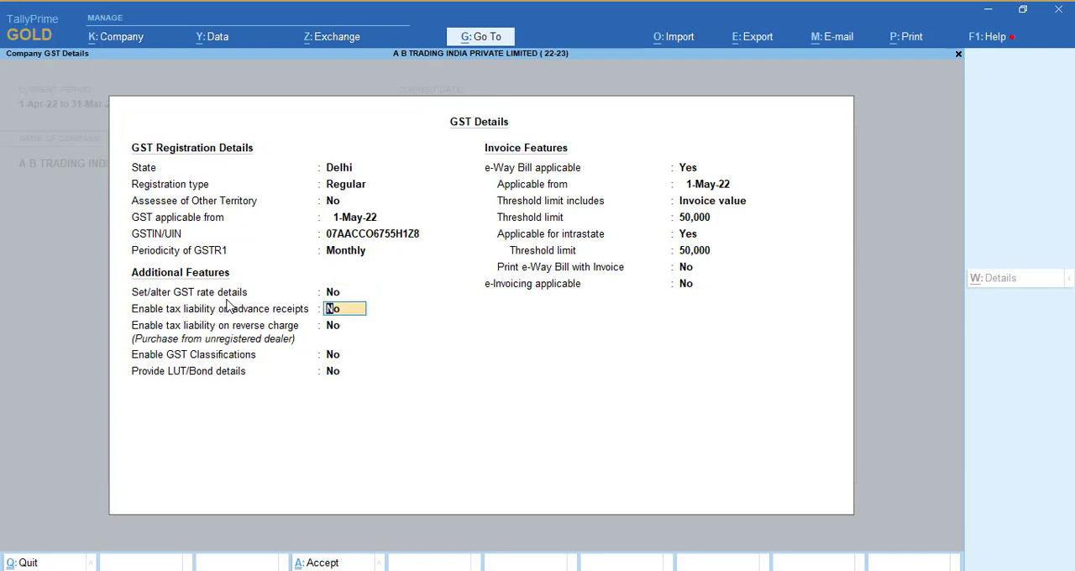
- Reopen the company's GST rate details, view the tax rate history form and close both without entering anything
key("Up")
type("y")
key("Return")
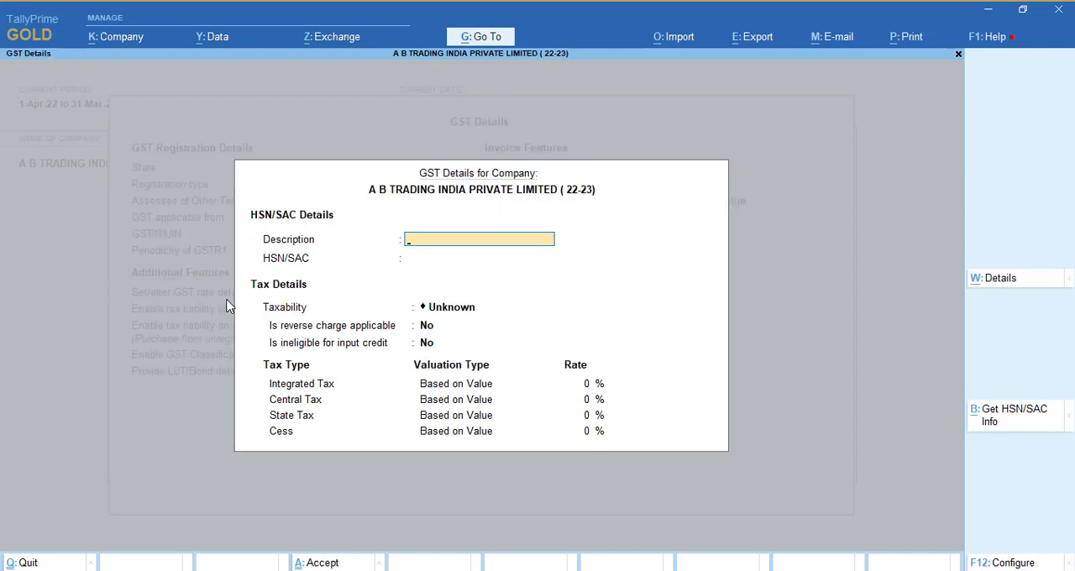
left_click(994, 279)
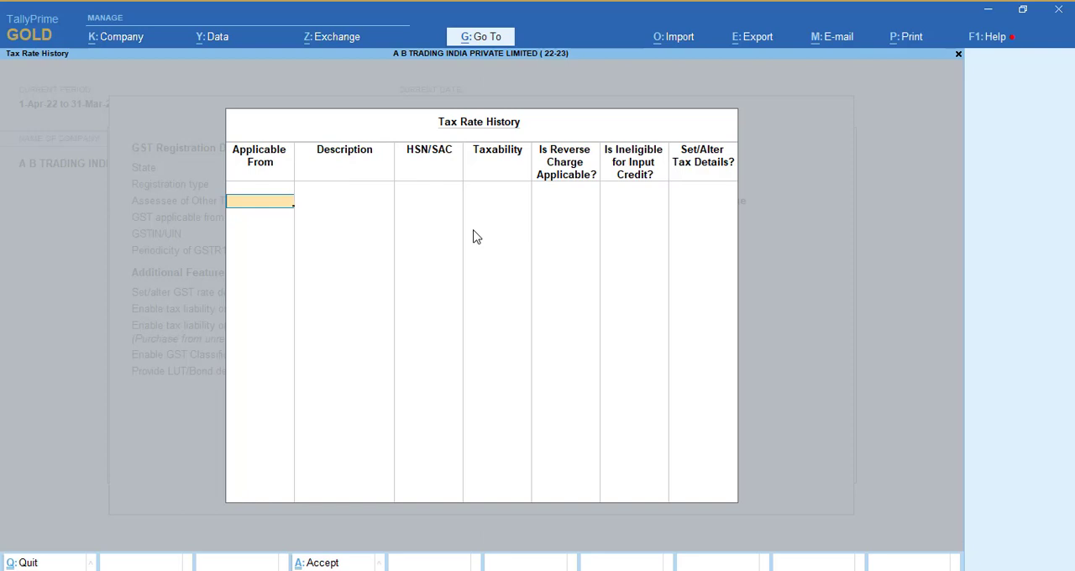
key("Escape")
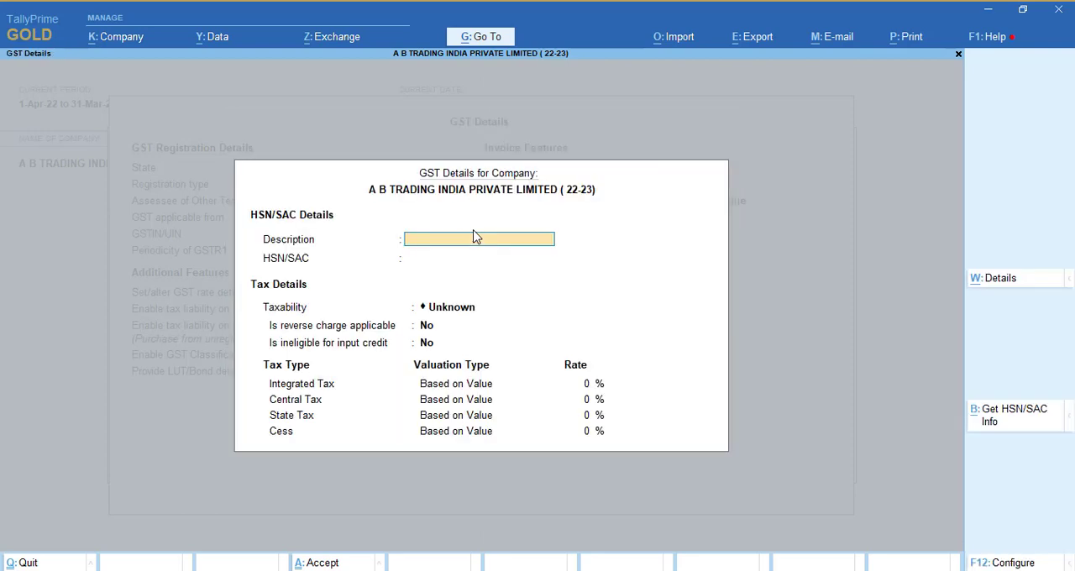
key("Escape")
key("Up")
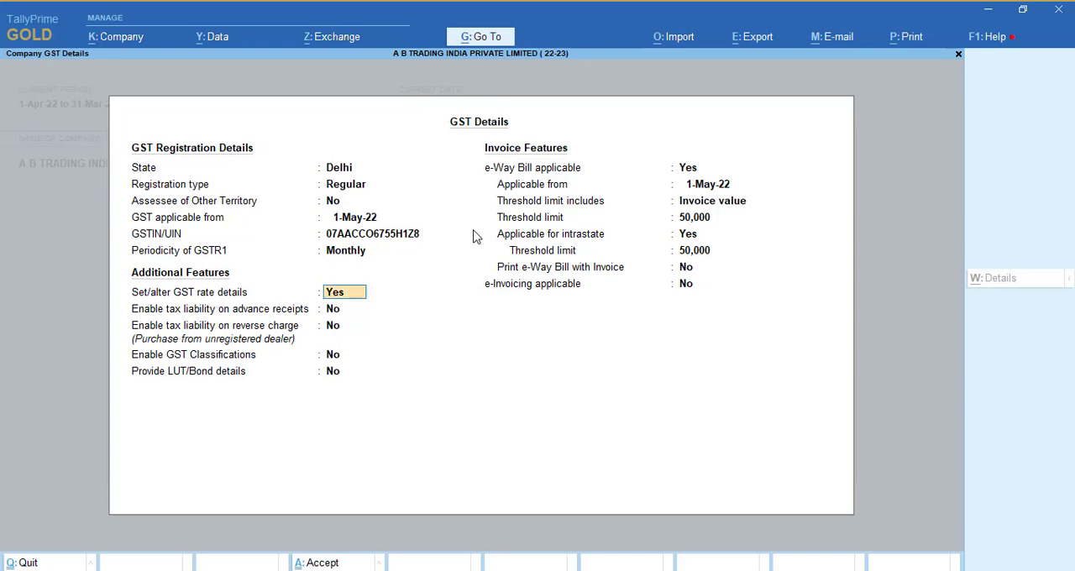
- Set Set/alter GST rate details to No and keep tax liability on advance receipts and on reverse charge at No
type("n")
key("Return")
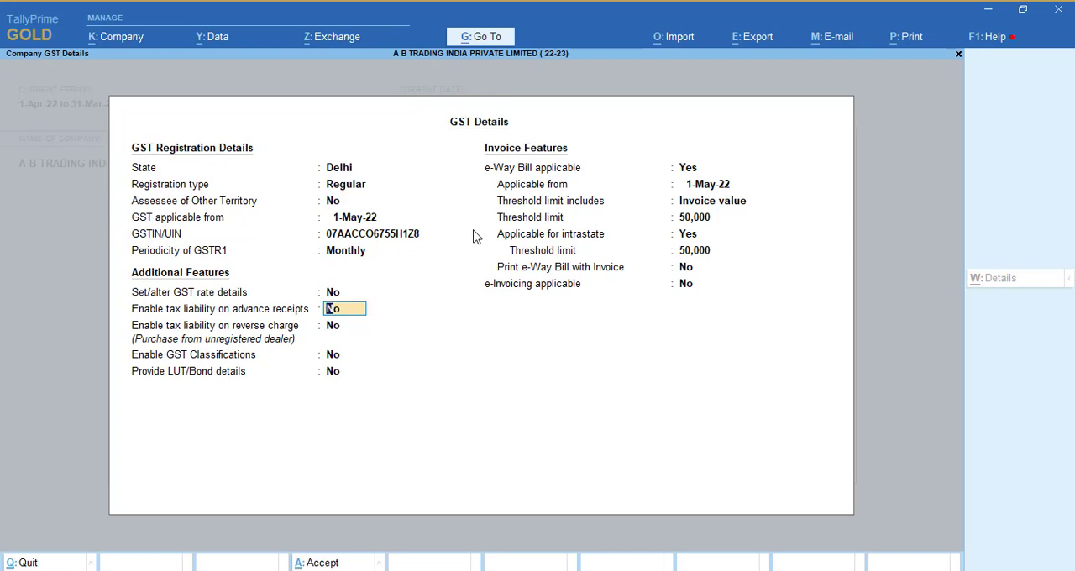
key("Return")
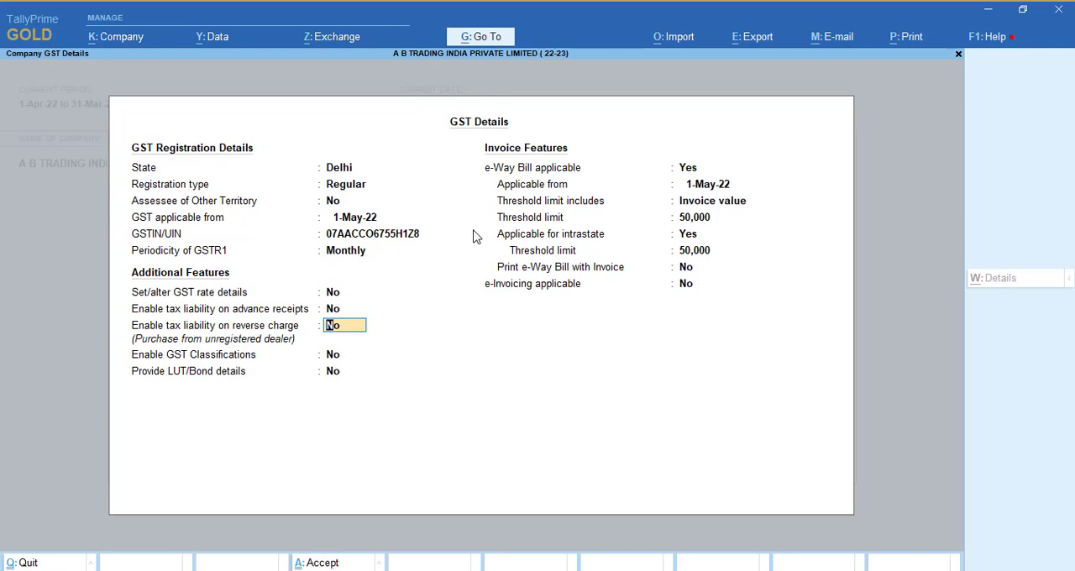
key("Return")
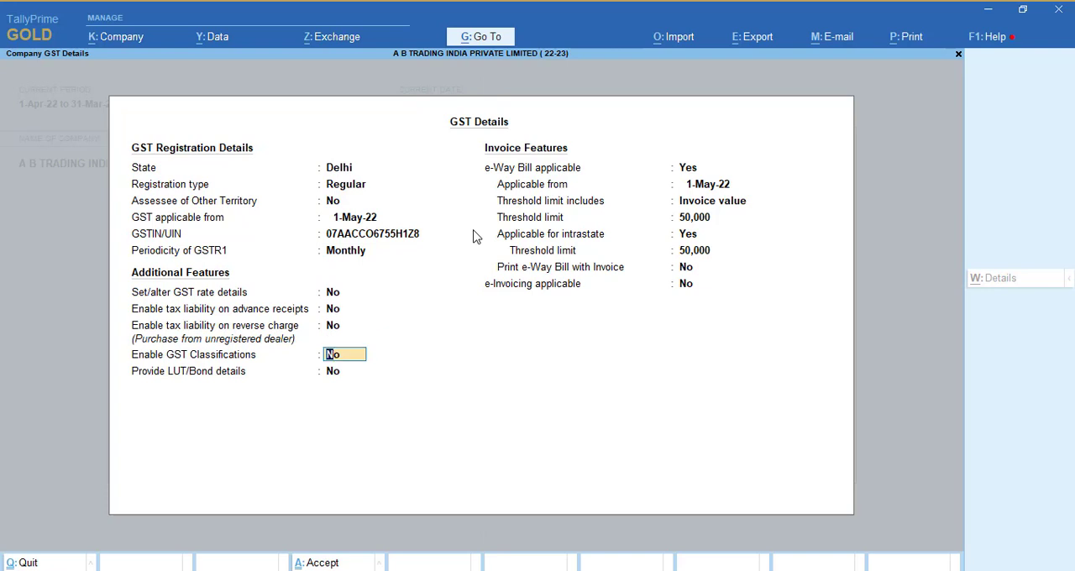
- Try enabling GST Classifications for the company, and set the option back to No
type("y")
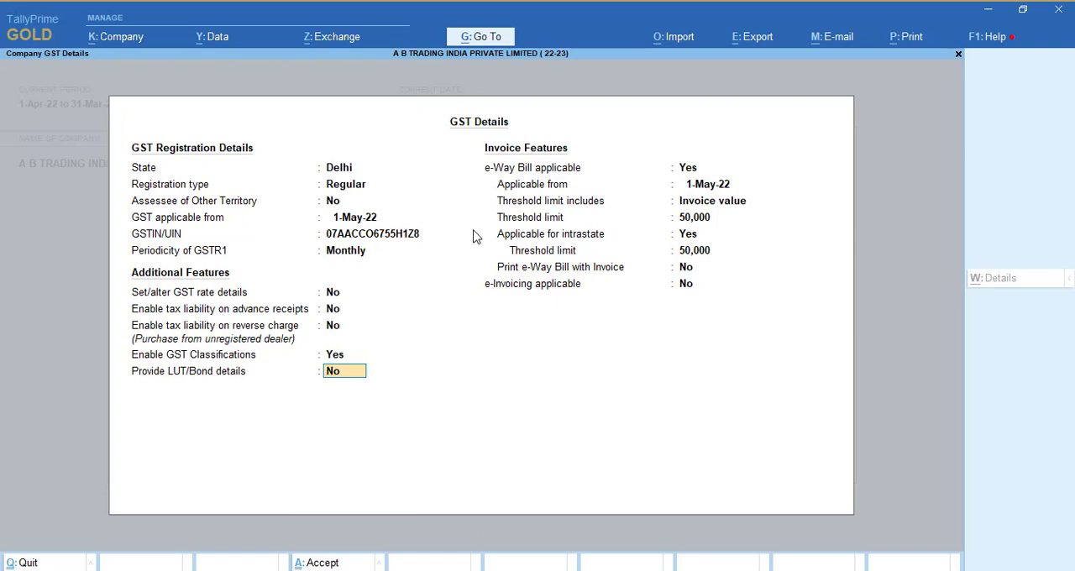
key("Up")
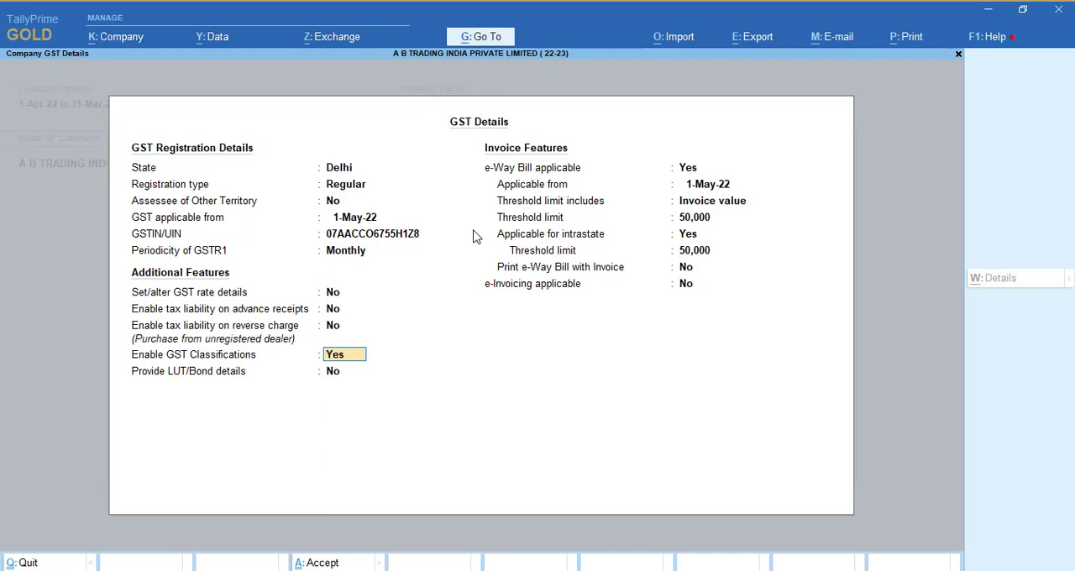
type("n")
key("Return")
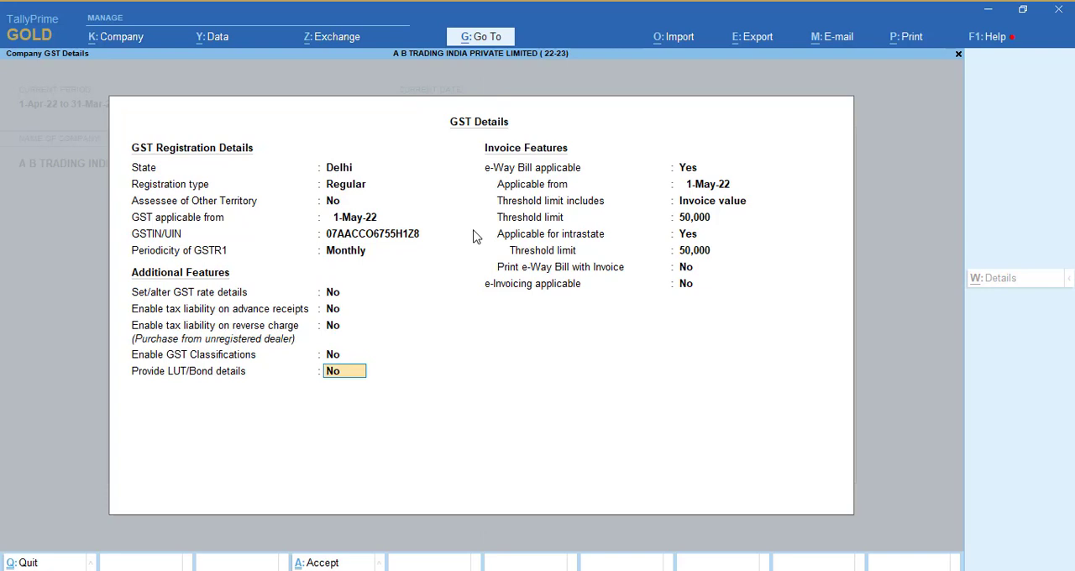
- Open the LUT/Bond details form, close it without entering anything and set Provide LUT/Bond details back to No
key("y")
key("Return")
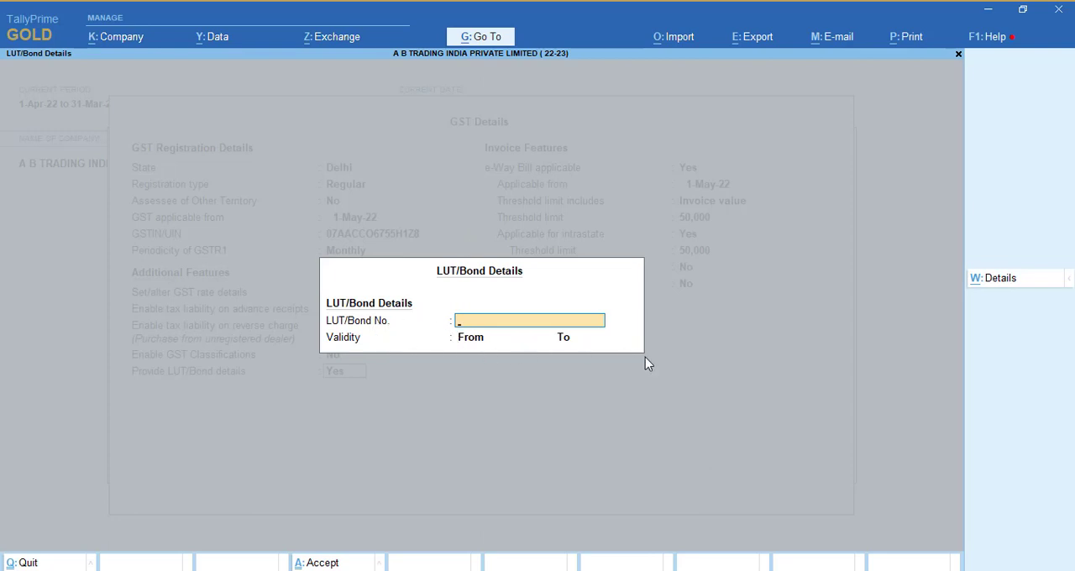
key("Escape")
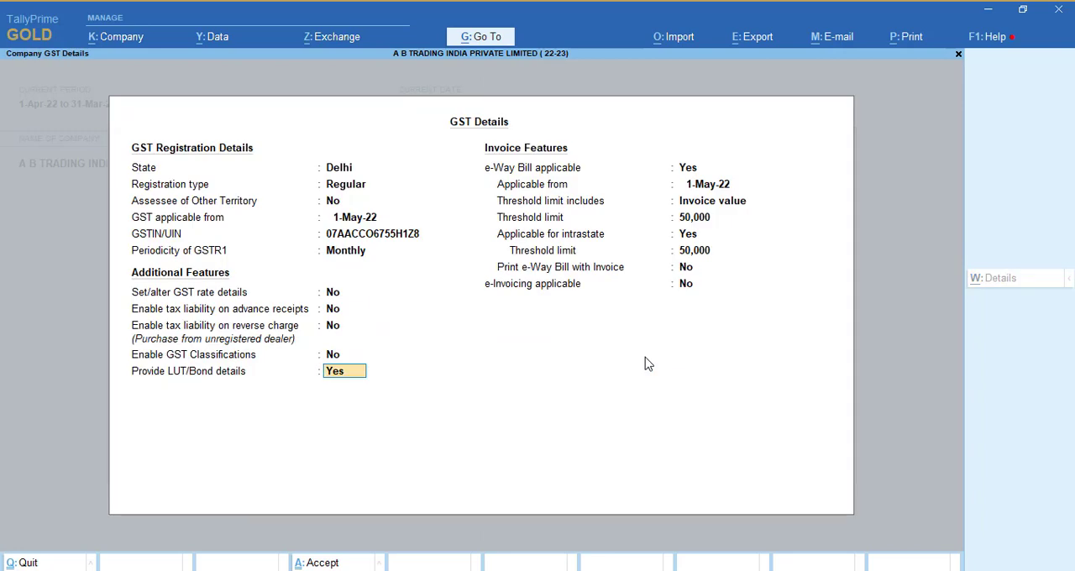
type("n")
key("Return")
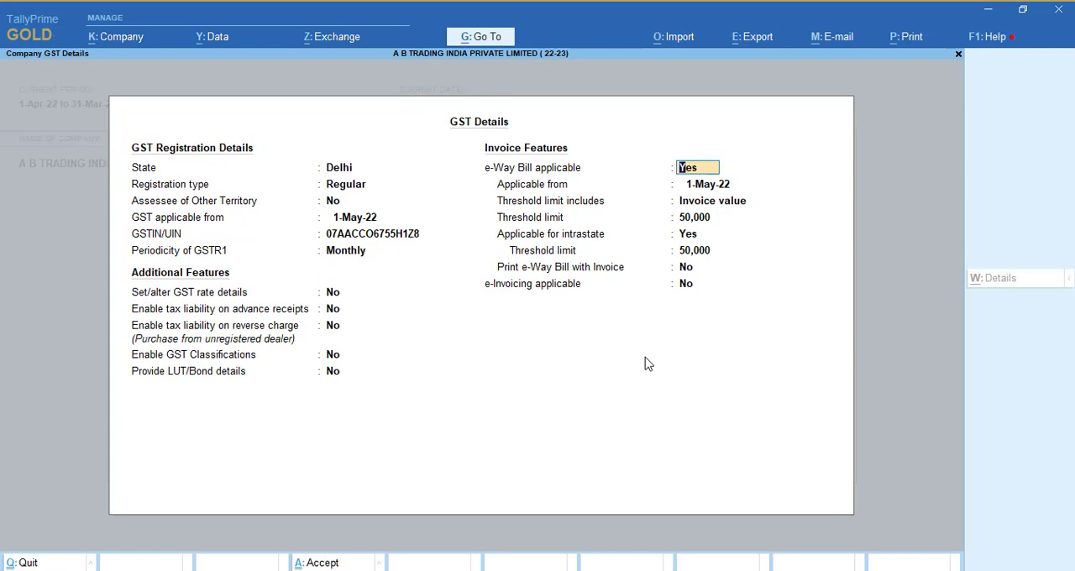
- Keep e-Way Bill applicable from 1-May-22 based on Invoice value, and set its threshold limit to 10,000
key("Return")
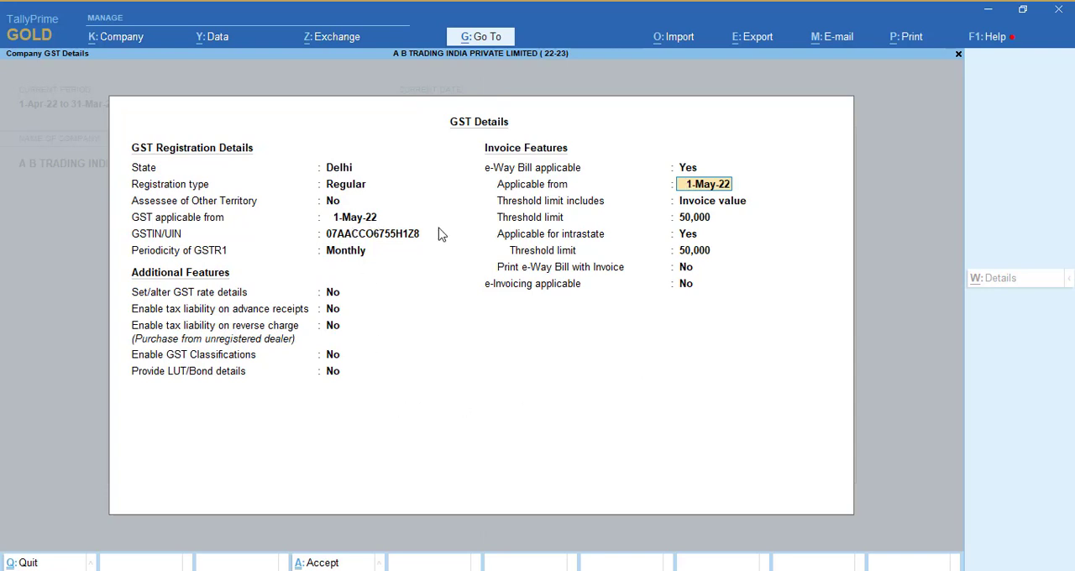
key("Return")
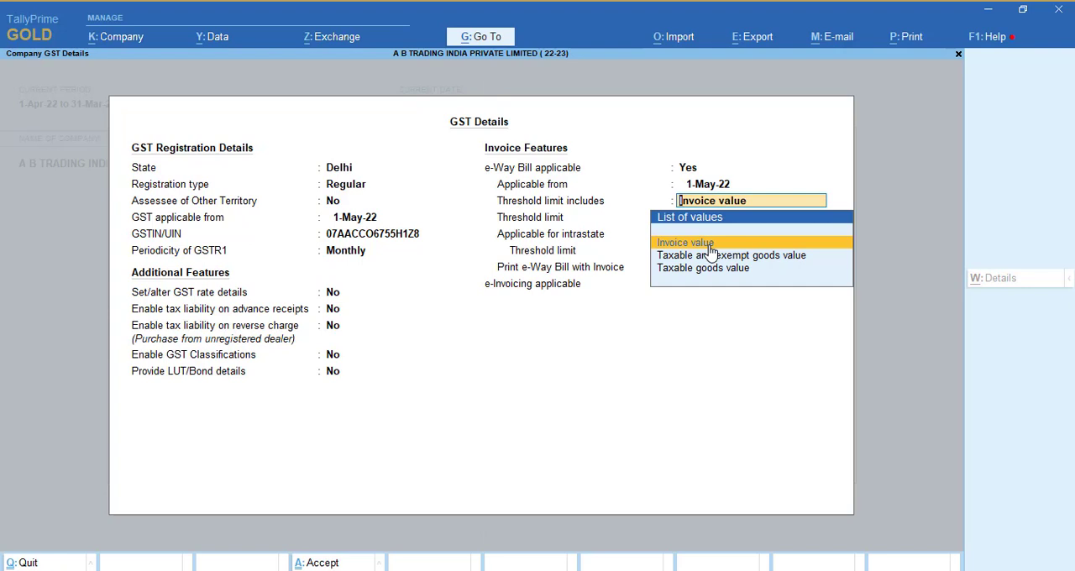
key("Return")
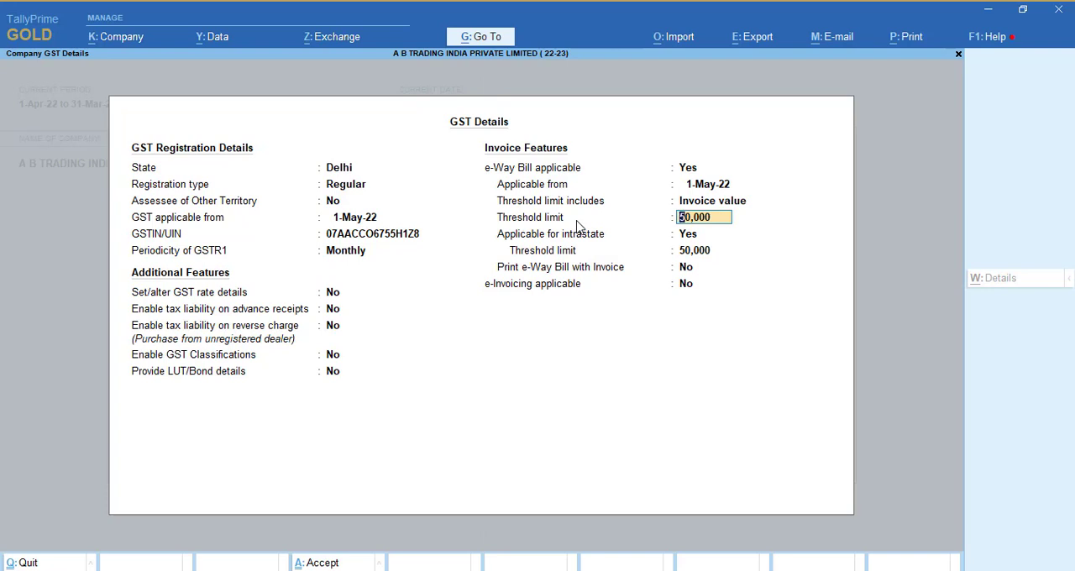
type("10000")
key("Return")
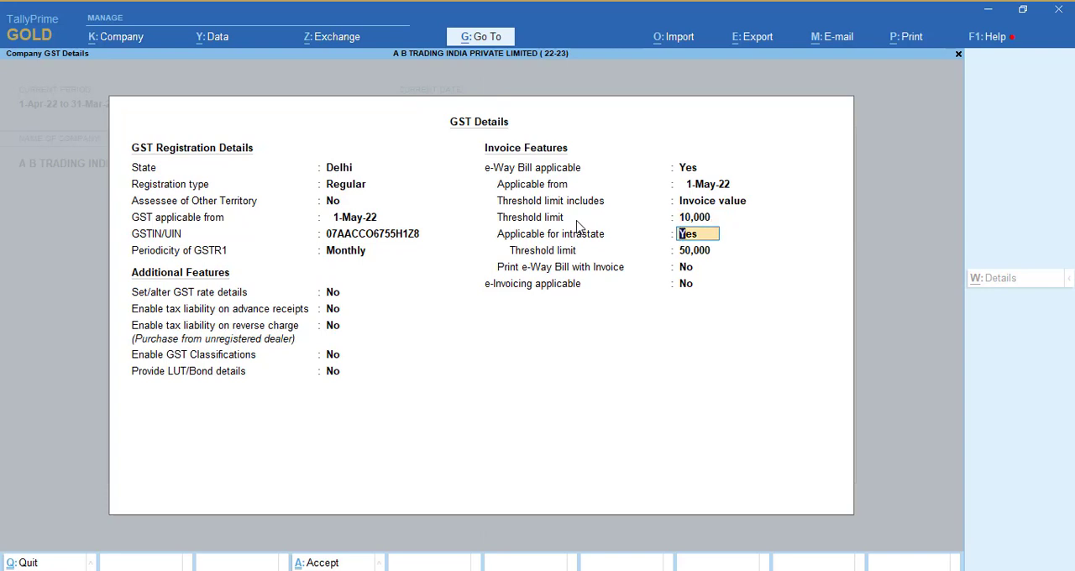
- Keep e-Way Bill applicable for intrastate with a 50,000 threshold limit, and set Print e-Way Bill with Invoice to Yes
key("Up")
key("Return")
key("Return")
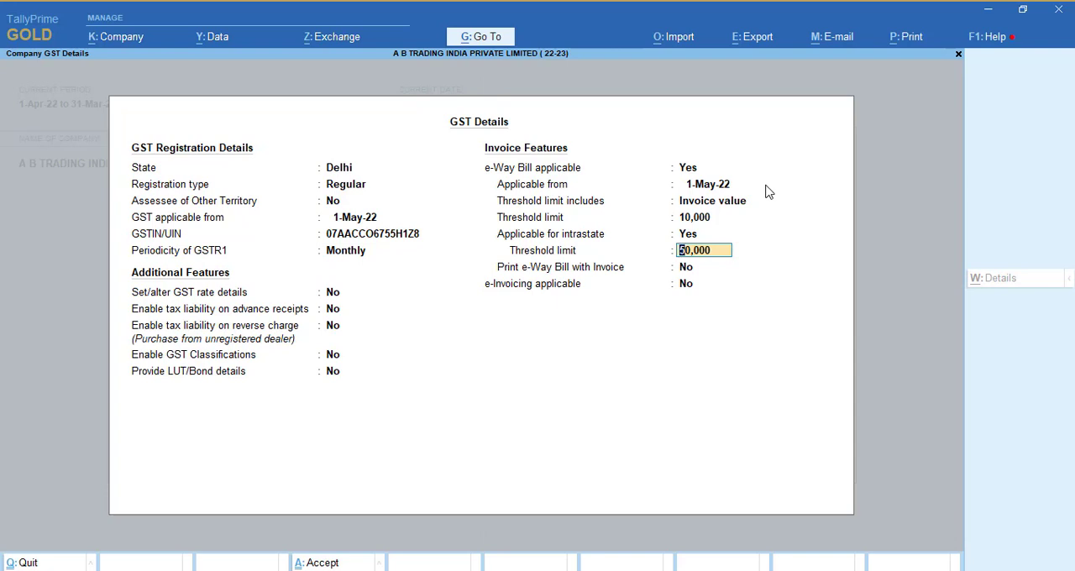
key("Return")
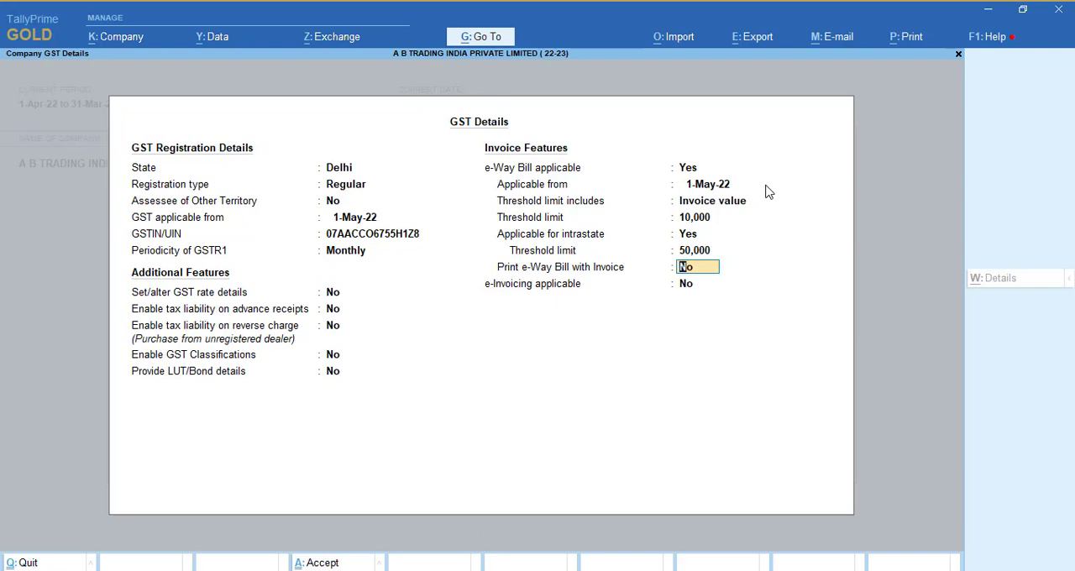
type("y")
key("Return")
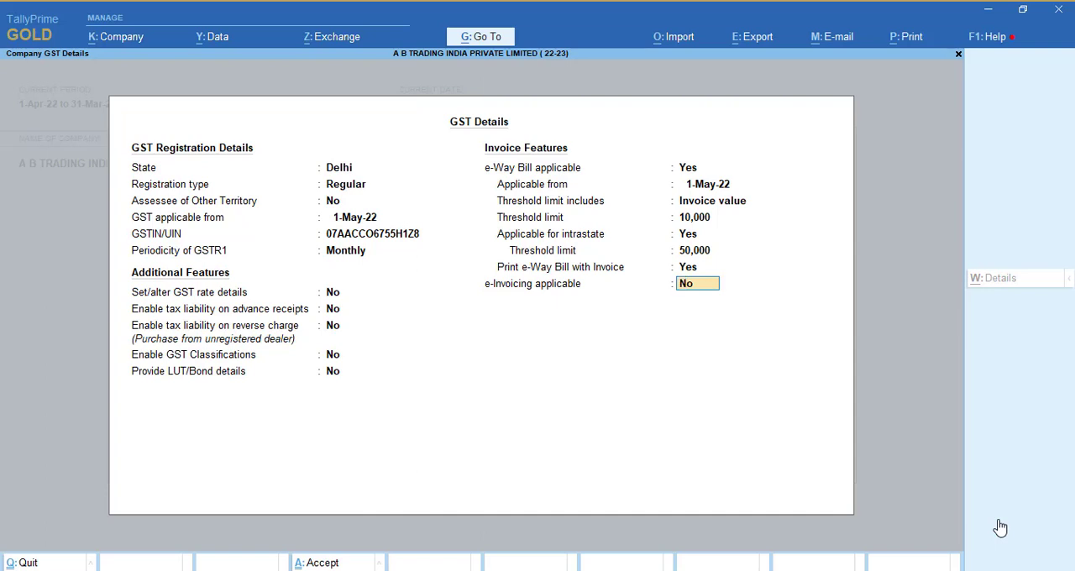
- Try enabling e-Invoicing from 1-May-22 with Delhi as the bill from place and a default report period of 3 days
type("y")
key("Return")
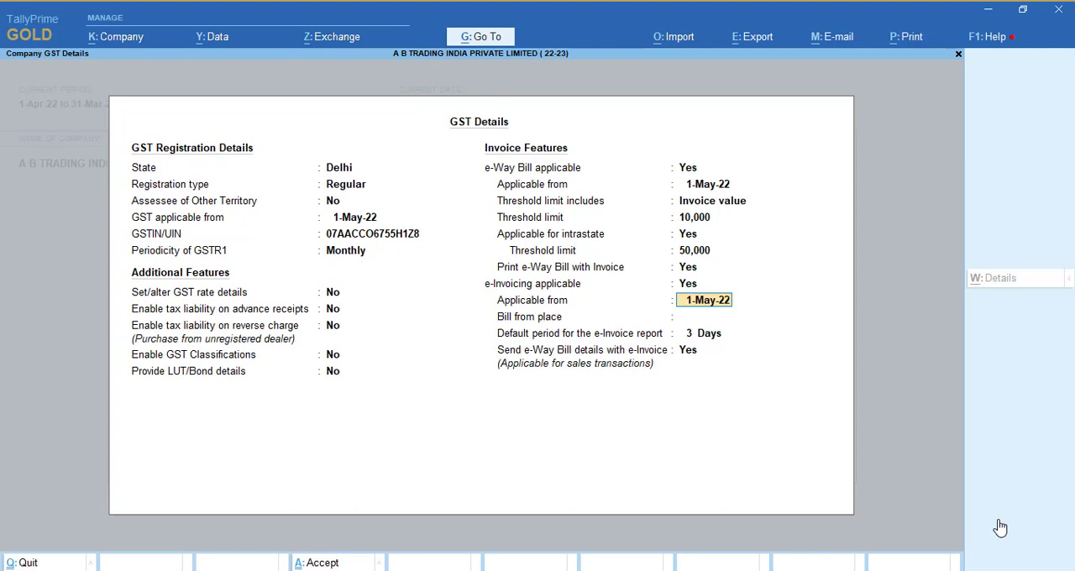
key("Return")
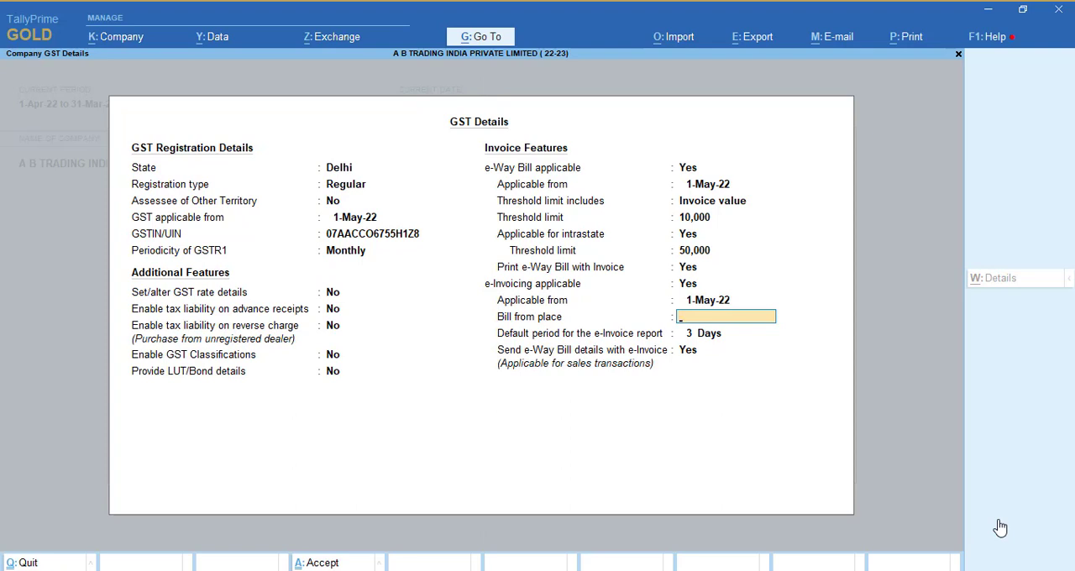
type("Delhi")
key("Return")
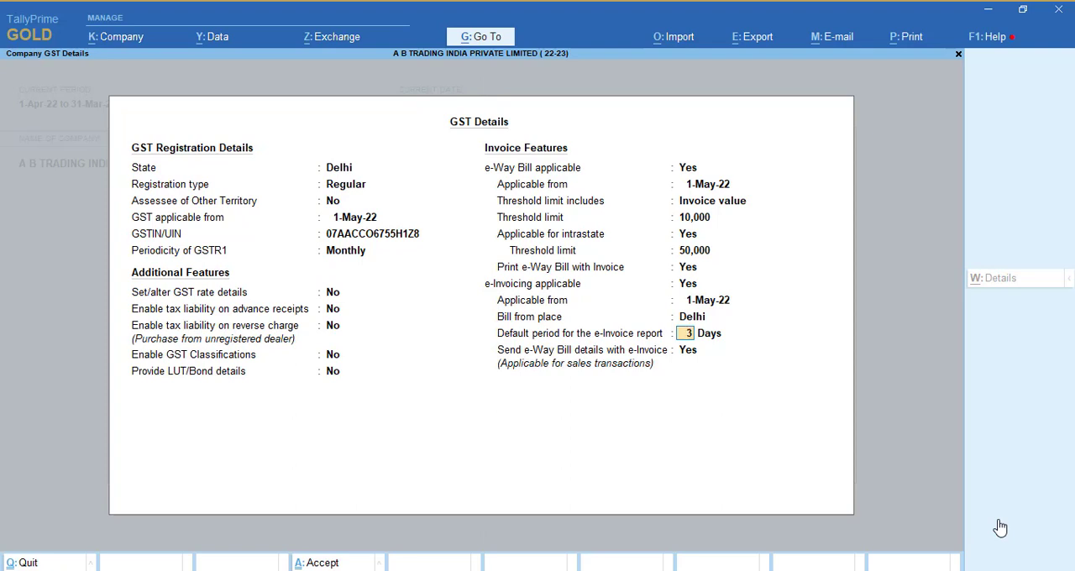
key("Return")
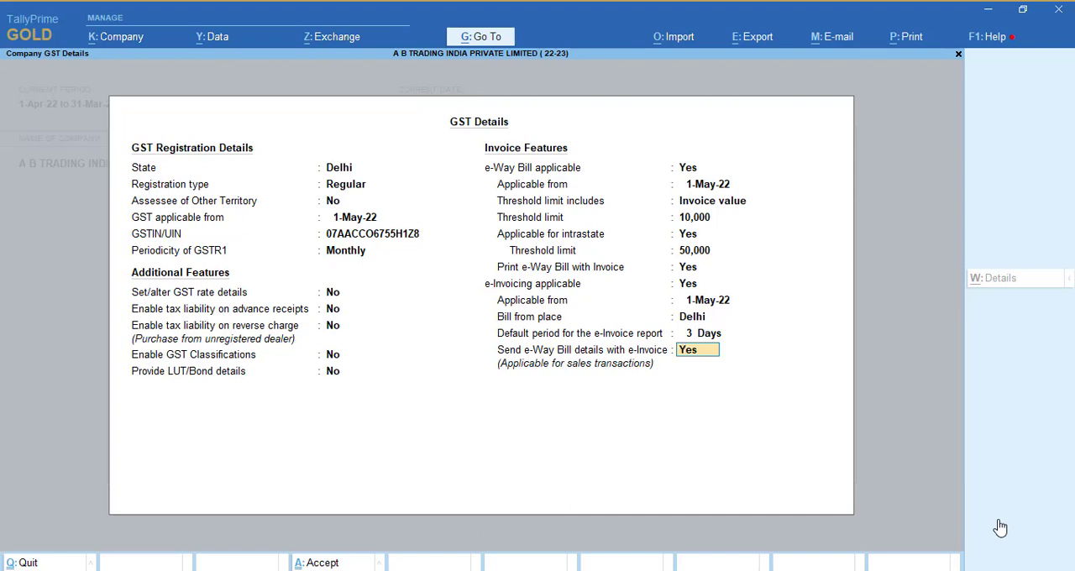
- Set e-Invoicing applicable to No and accept the company's GST details
key("Up")
key("Up")
key("Up")
key("Up")
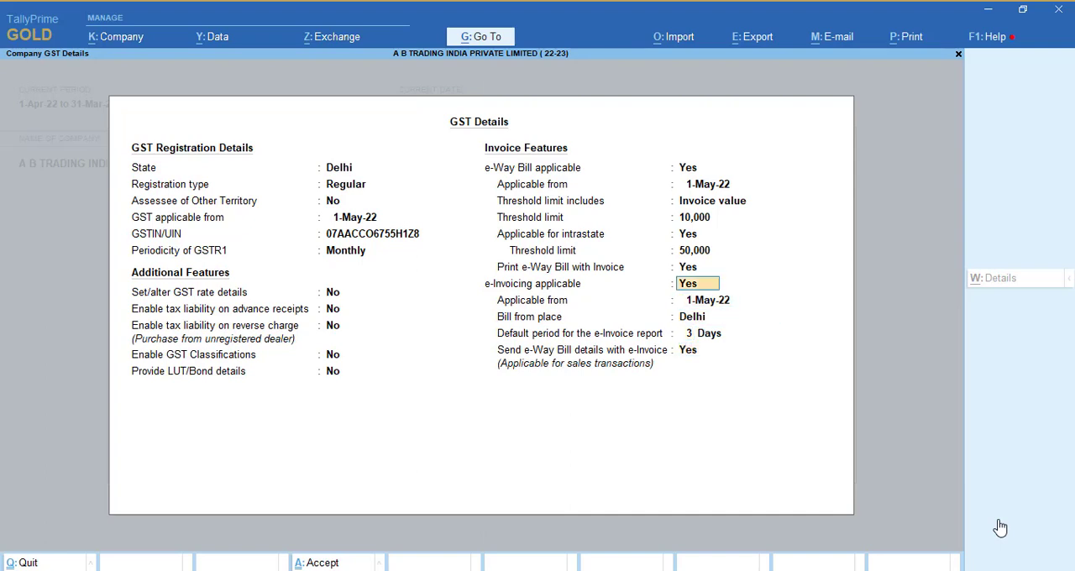
type("n")
key("Return")
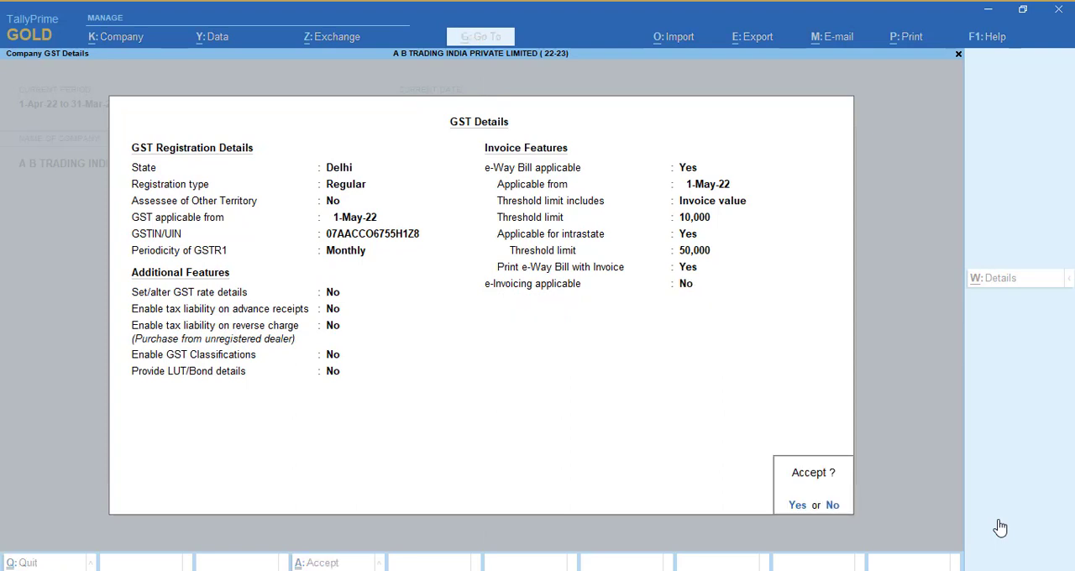
key("y")
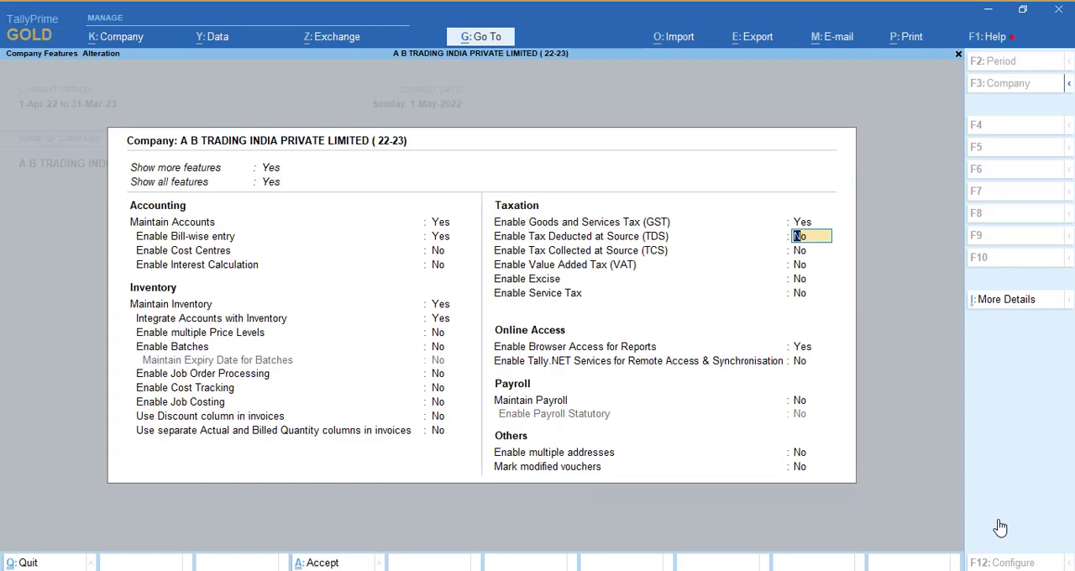
- Keep TDS, TCS and the remaining company features as they are, and save the company features
key("Return")
key("Return")
key("Return")
key("Return")
key("Return")
key("Return")
key("Return")
key("Return")
key("Return")
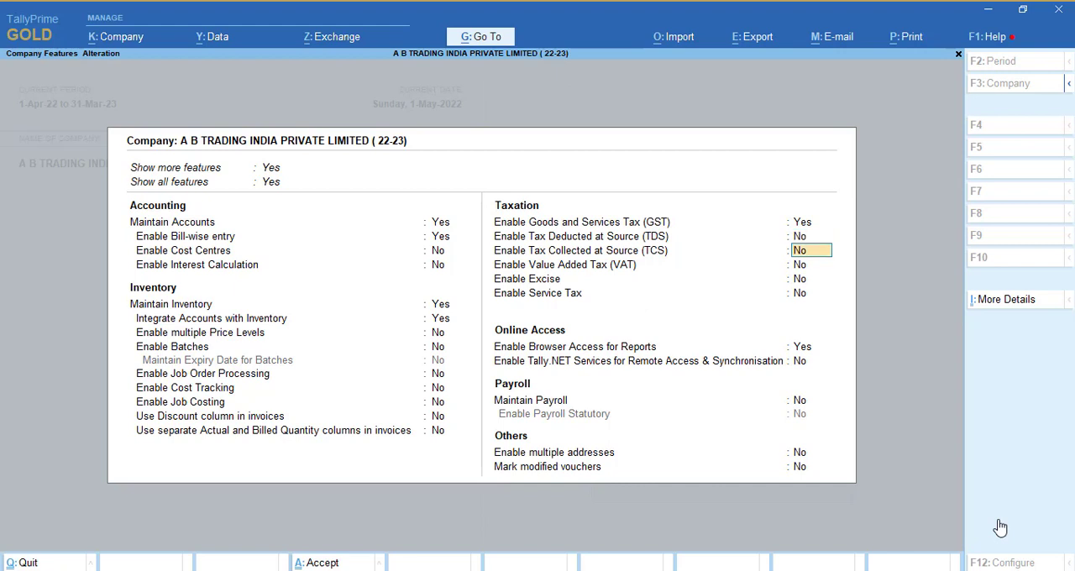
key("Return")
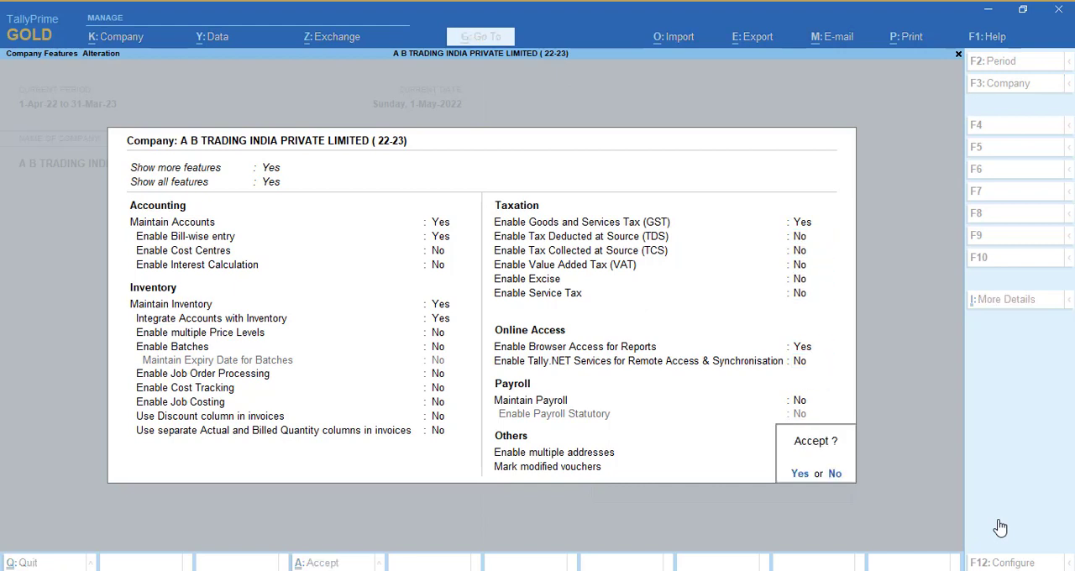
key("Return")
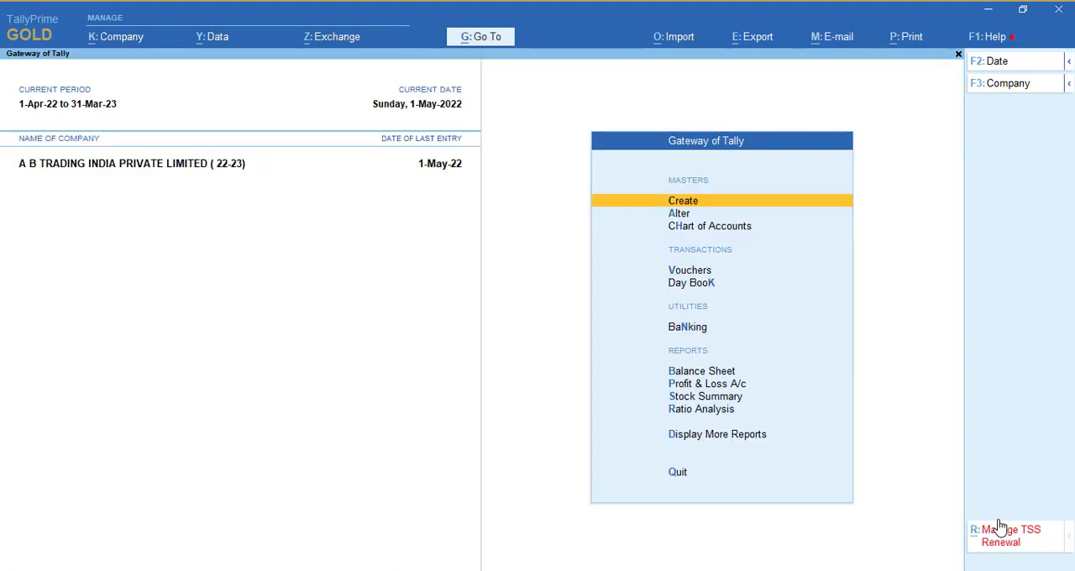